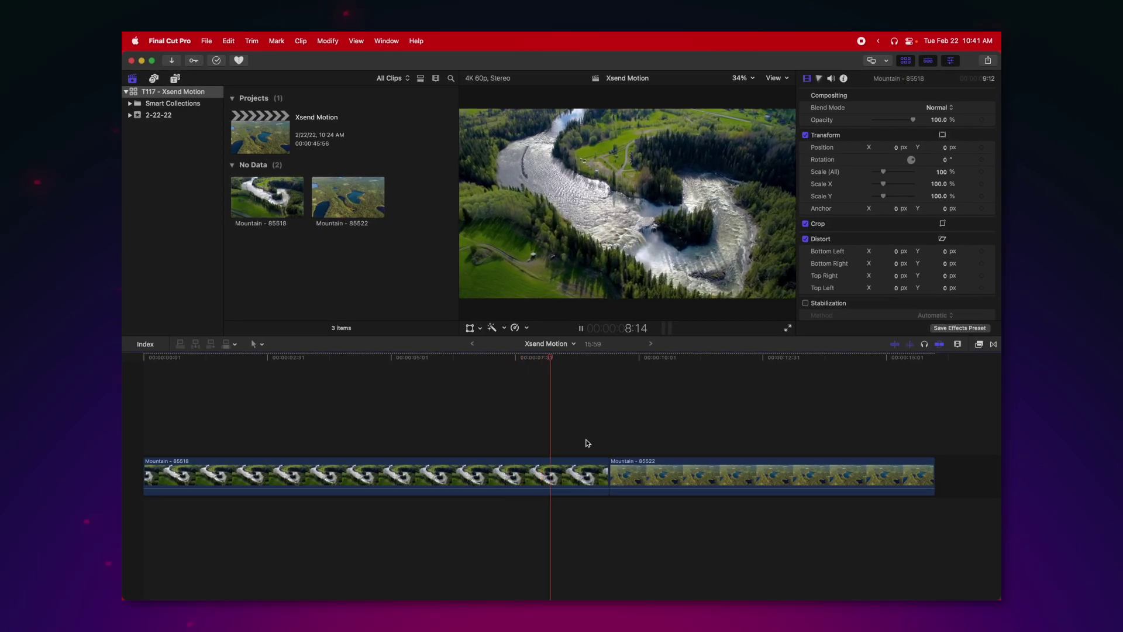
# - Ripple-trim the end of the first river clip and share the project to Xsend Motion
pyautogui.moveTo(609, 475); pyautogui.dragTo(445, 474)
pyautogui.click(423, 358)
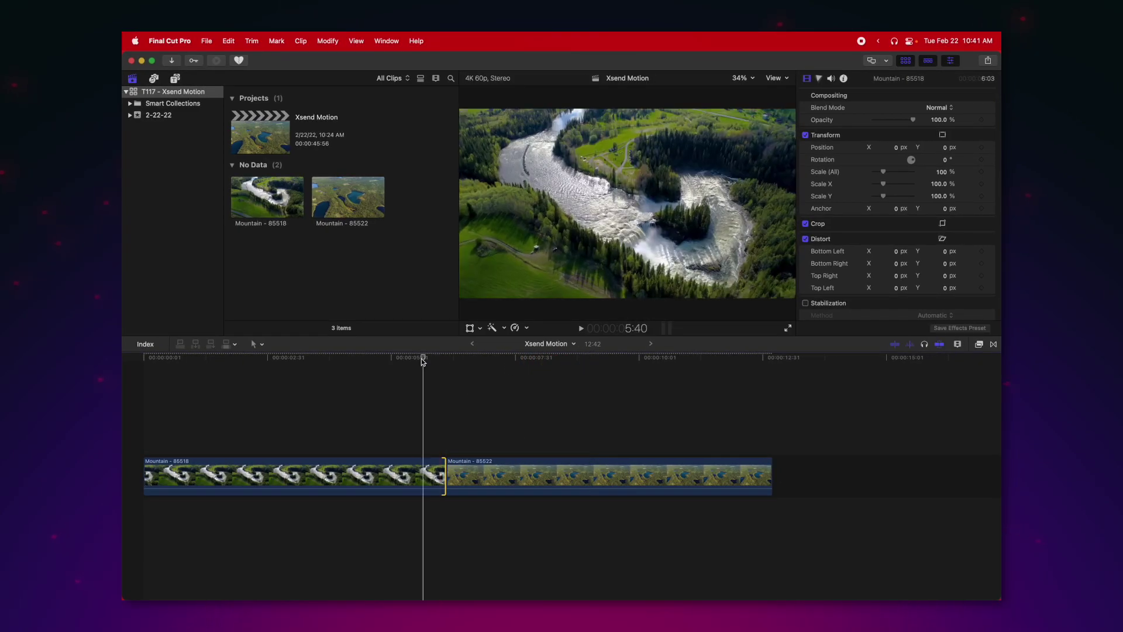
pyautogui.moveTo(423, 358); pyautogui.dragTo(399, 359)
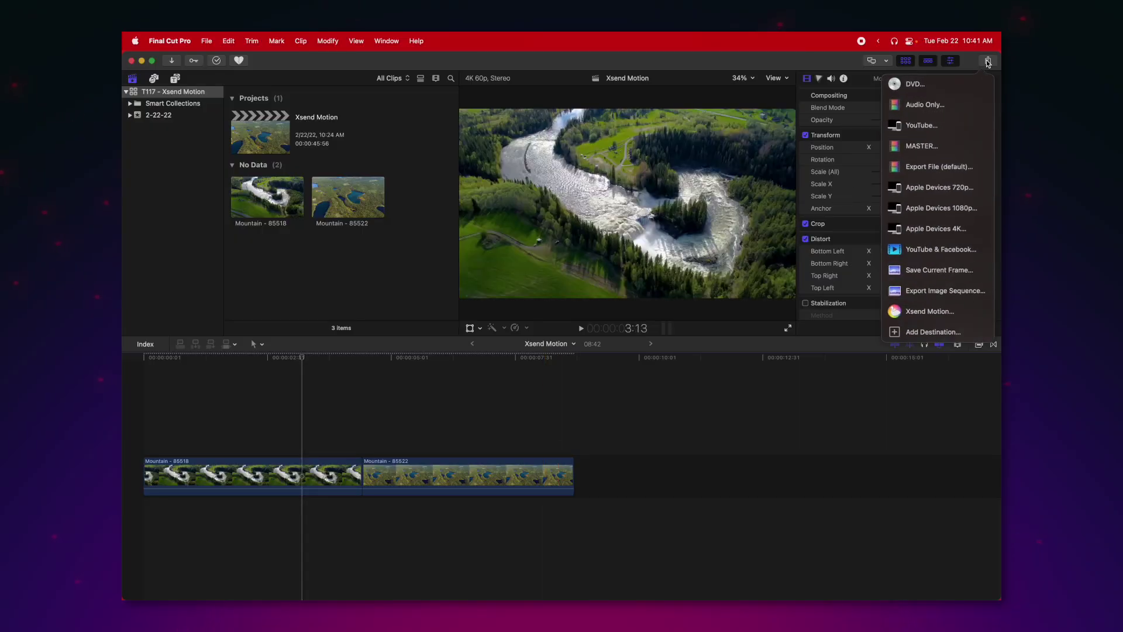
pyautogui.click(947, 307)
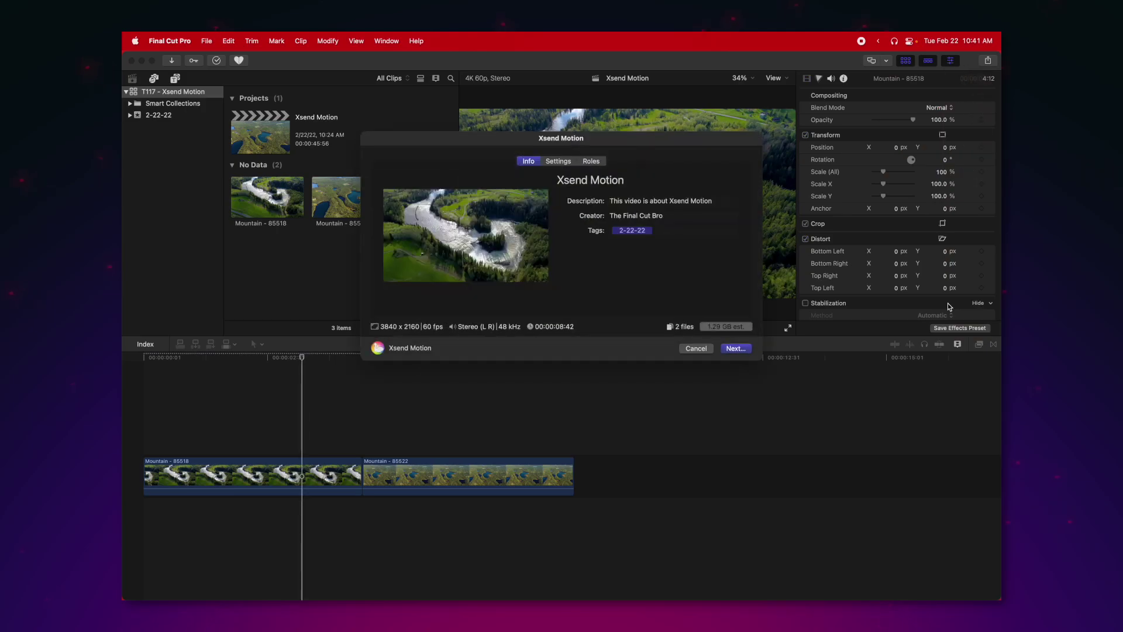
# - Continue the Xsend Motion export and reposition its conversion window
pyautogui.click(729, 349)
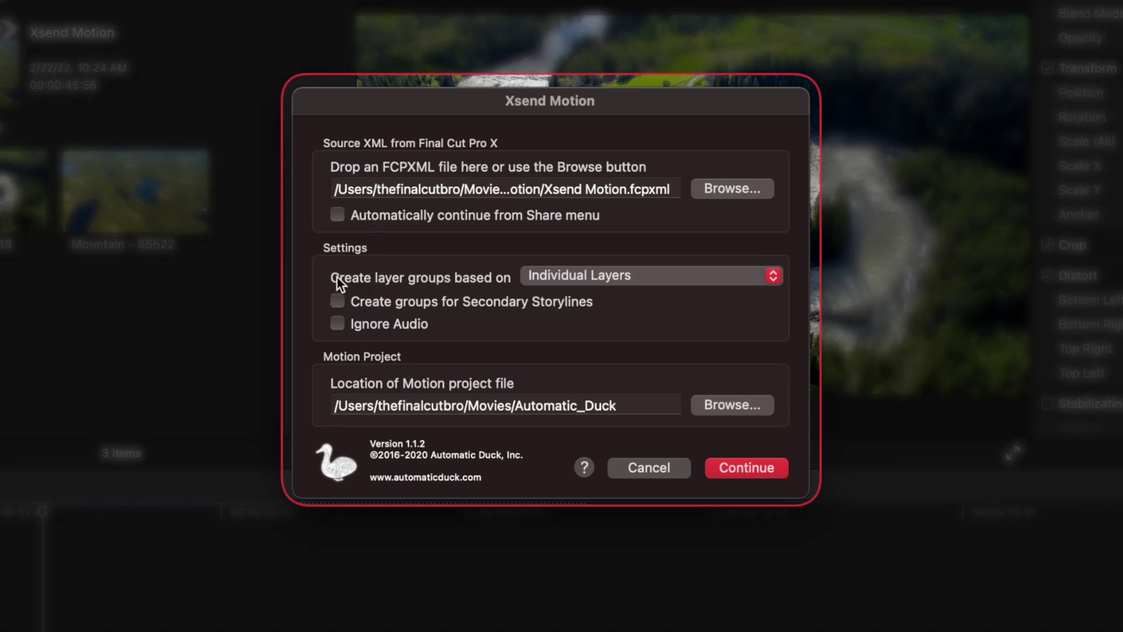
pyautogui.moveTo(532, 100); pyautogui.dragTo(597, 125)
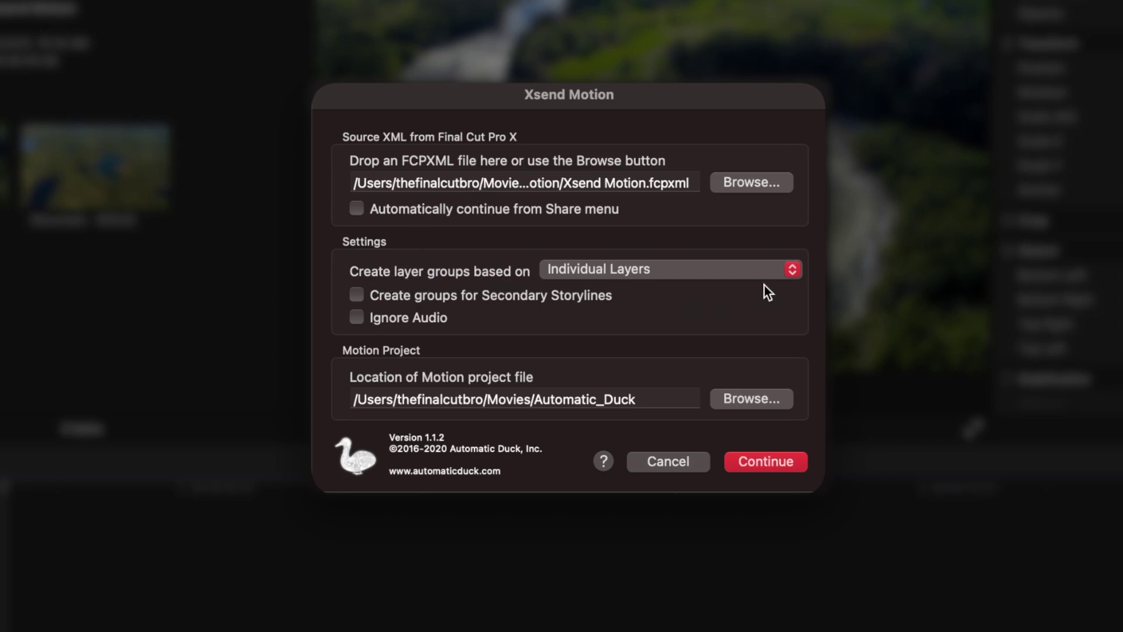
# - Set 'Create layer groups based on' to Lanes above/below primary storyline
pyautogui.click(742, 270)
pyautogui.click(731, 292)
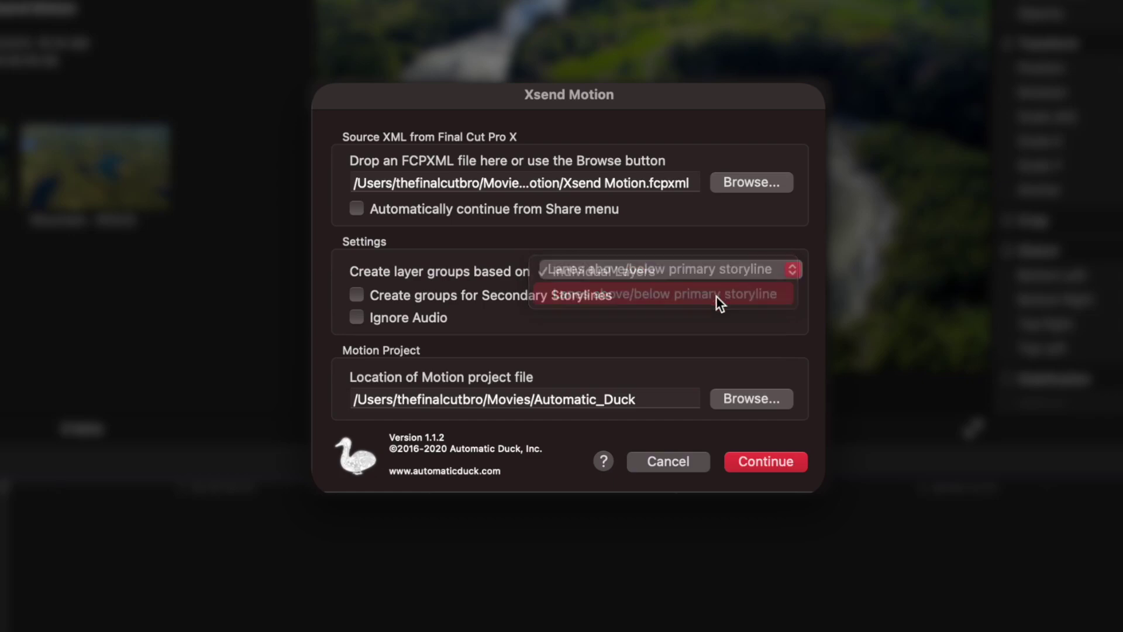
pyautogui.click(673, 280)
pyautogui.click(668, 250)
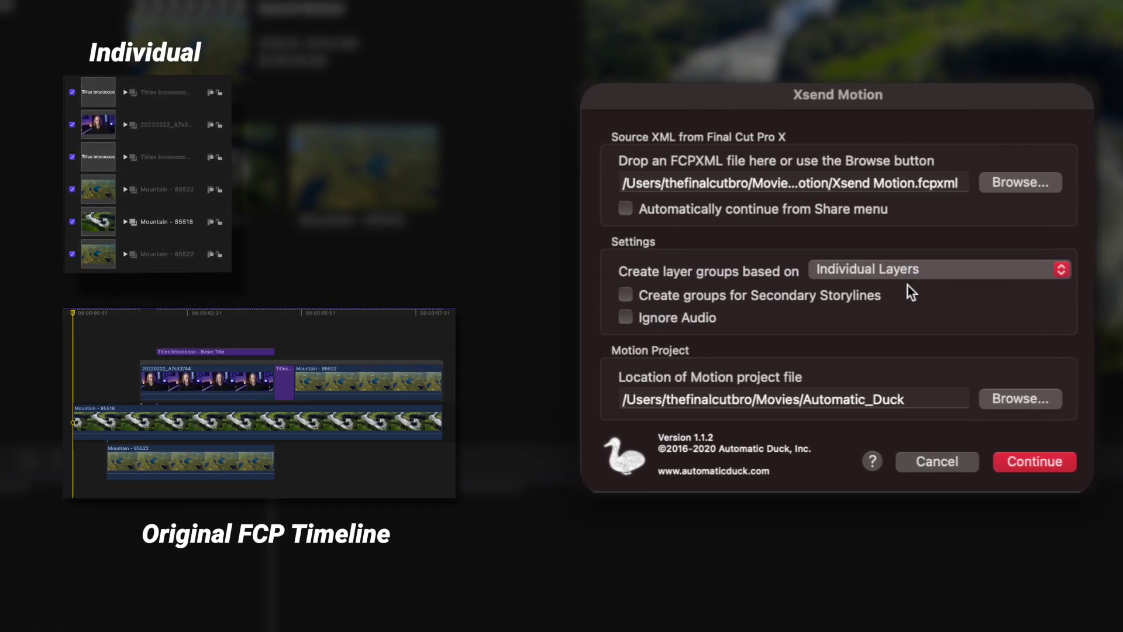
pyautogui.click(967, 270)
pyautogui.click(956, 301)
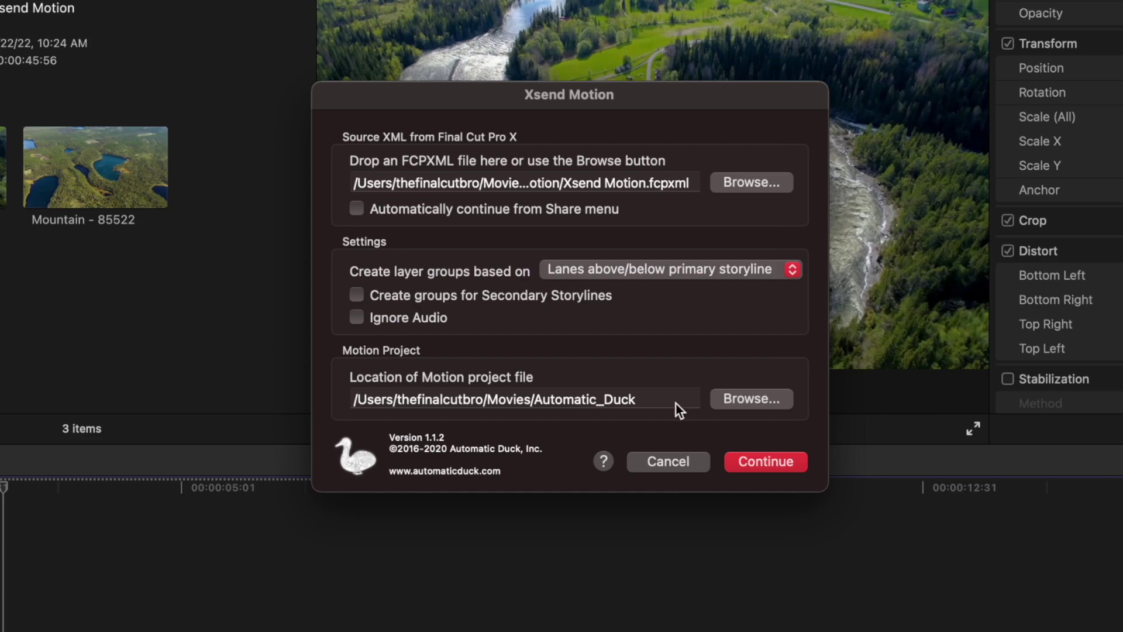
# - Convert to a Motion project and delete the Mountain - 85522 clip from the Primary Storyline
pyautogui.click(740, 467)
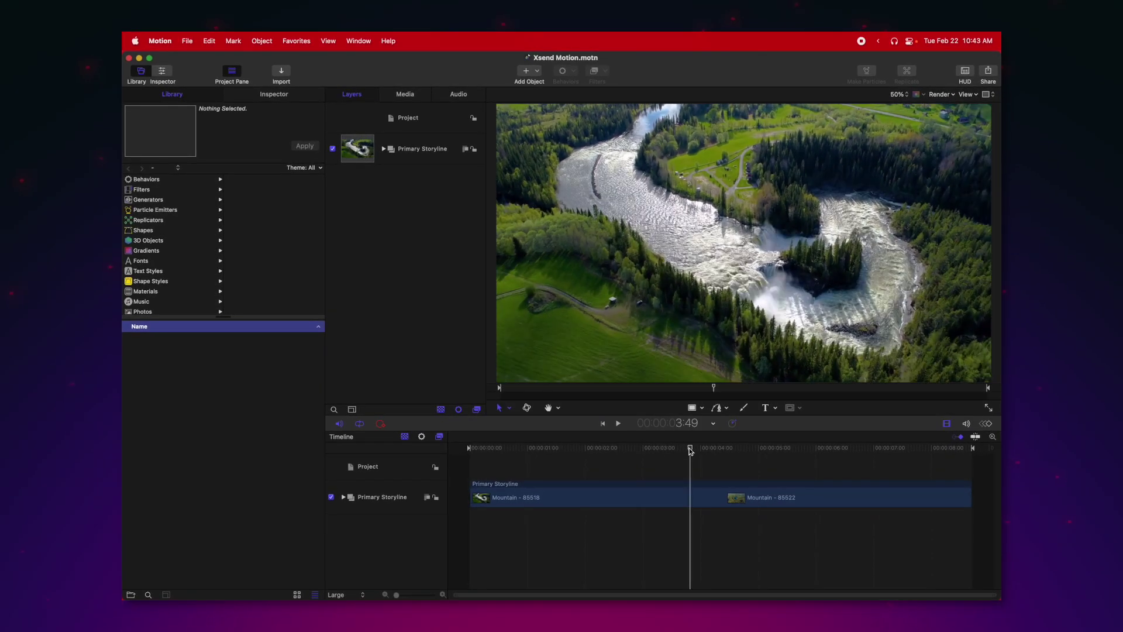
pyautogui.moveTo(691, 448); pyautogui.dragTo(661, 449)
pyautogui.click(383, 149)
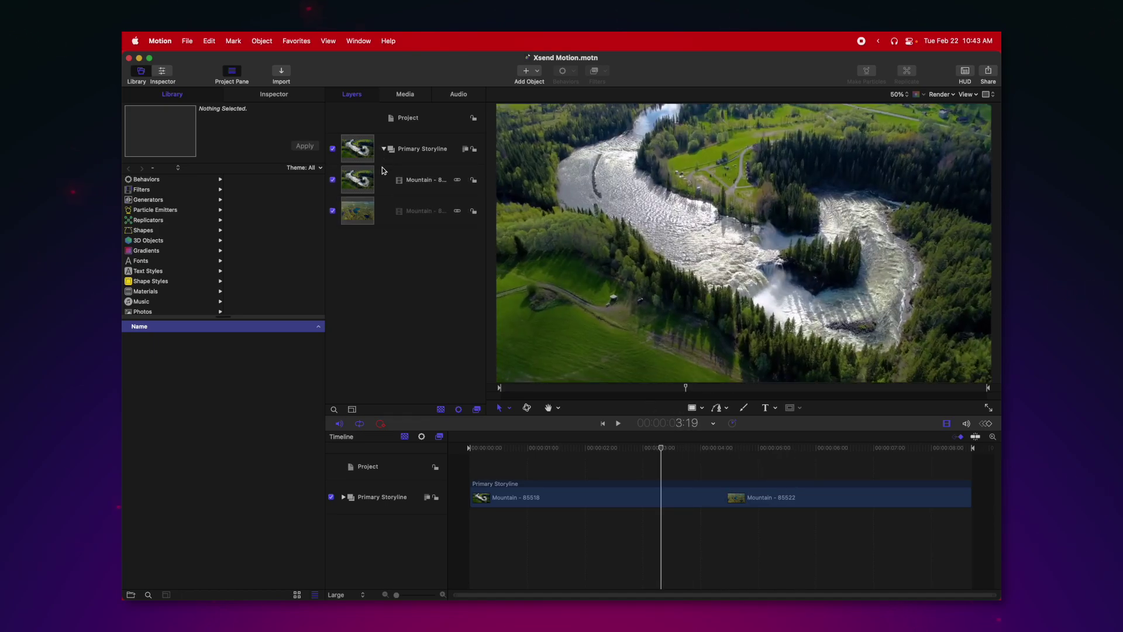
pyautogui.click(421, 150)
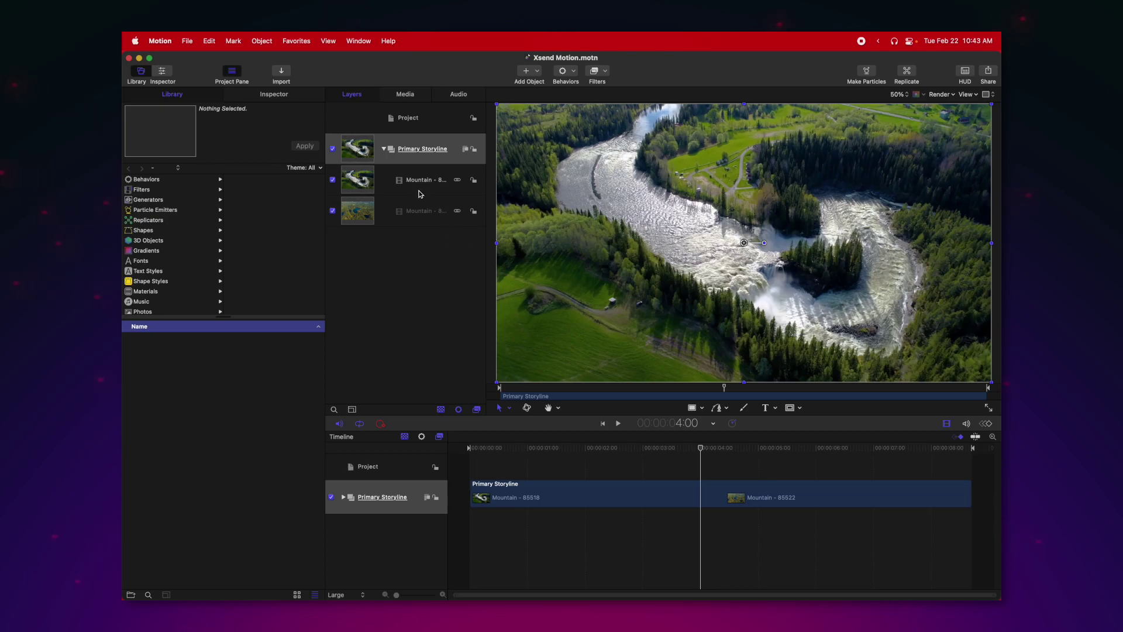
pyautogui.click(424, 212)
pyautogui.press('Delete')
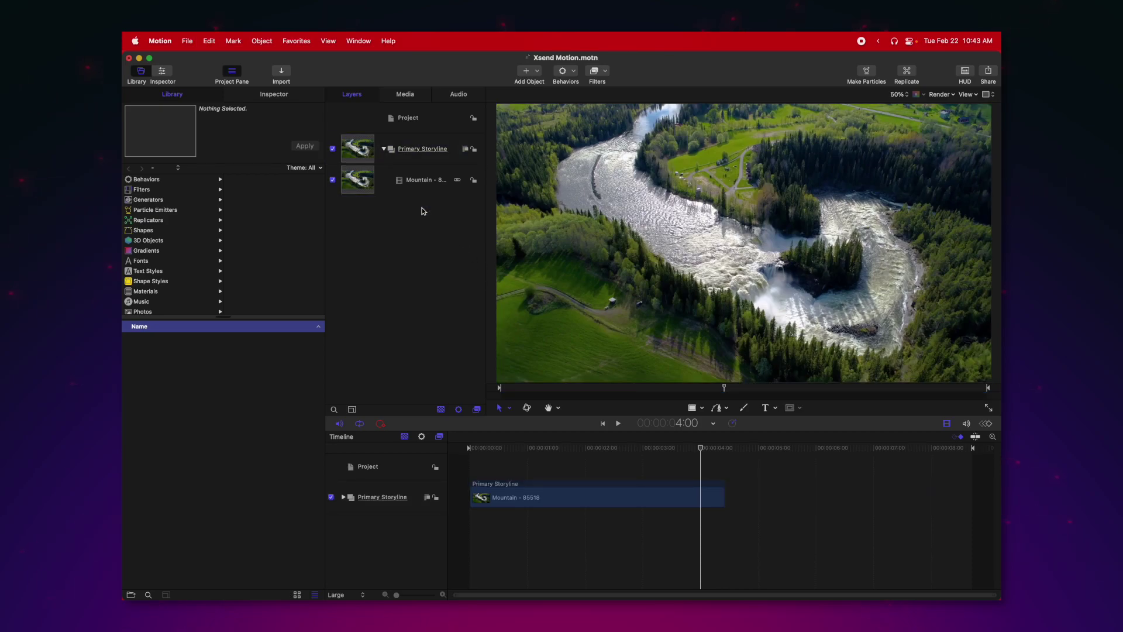
pyautogui.moveTo(711, 451); pyautogui.dragTo(429, 450)
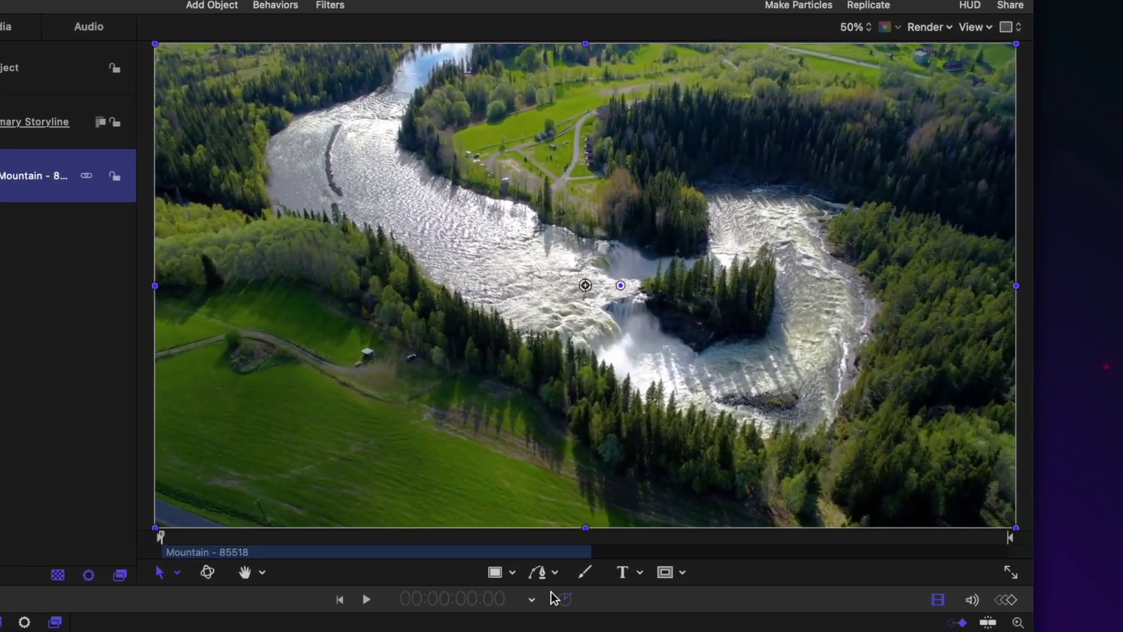
# - Draw a closed Bezier outline around the riverside property
pyautogui.click(593, 521)
pyautogui.click(507, 67)
pyautogui.moveTo(427, 87); pyautogui.dragTo(422, 156)
pyautogui.click(464, 190)
pyautogui.click(573, 220)
pyautogui.click(651, 242)
pyautogui.click(691, 224)
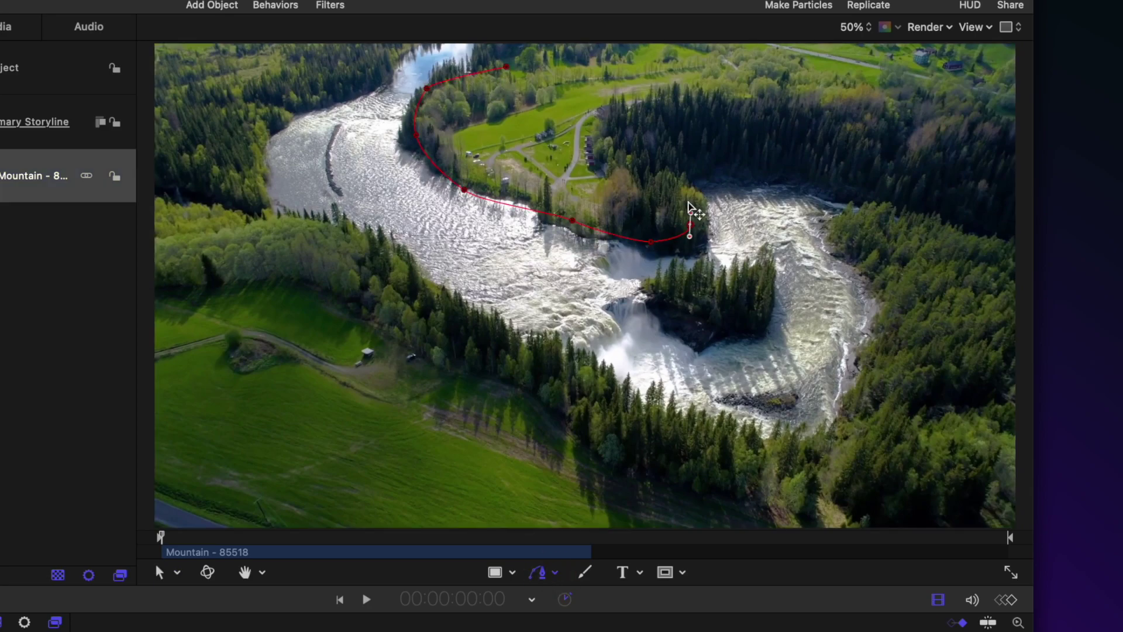
pyautogui.moveTo(674, 178); pyautogui.dragTo(668, 171)
pyautogui.click(507, 66)
# - Remove the outline's fill, and make its stroke red at width 46 with rounded corners
pyautogui.click(290, 94)
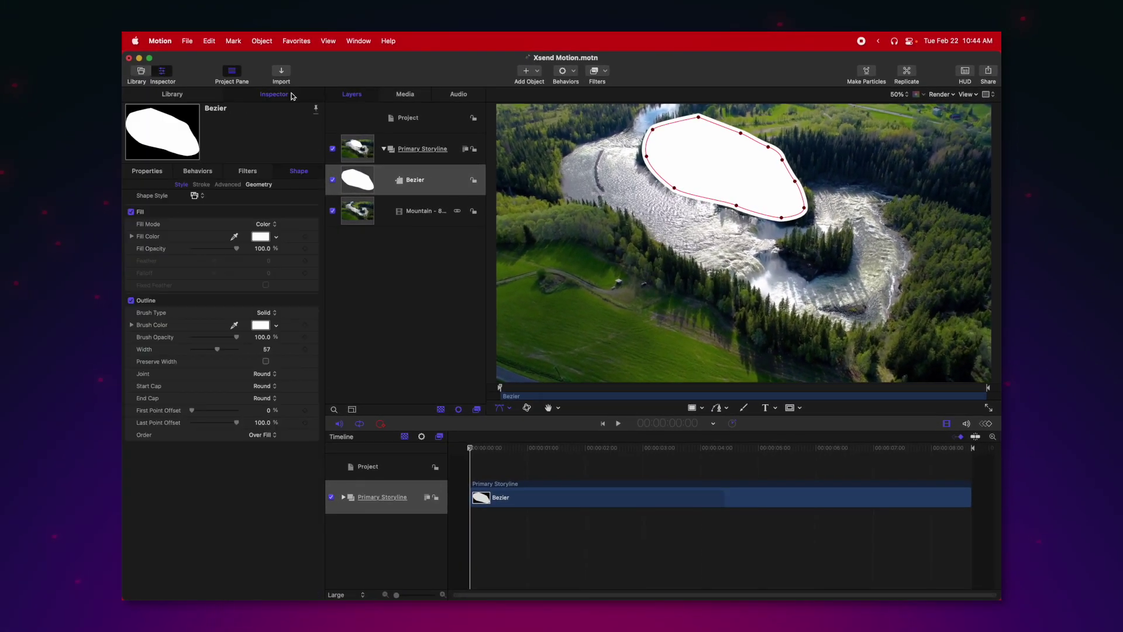
pyautogui.click(131, 212)
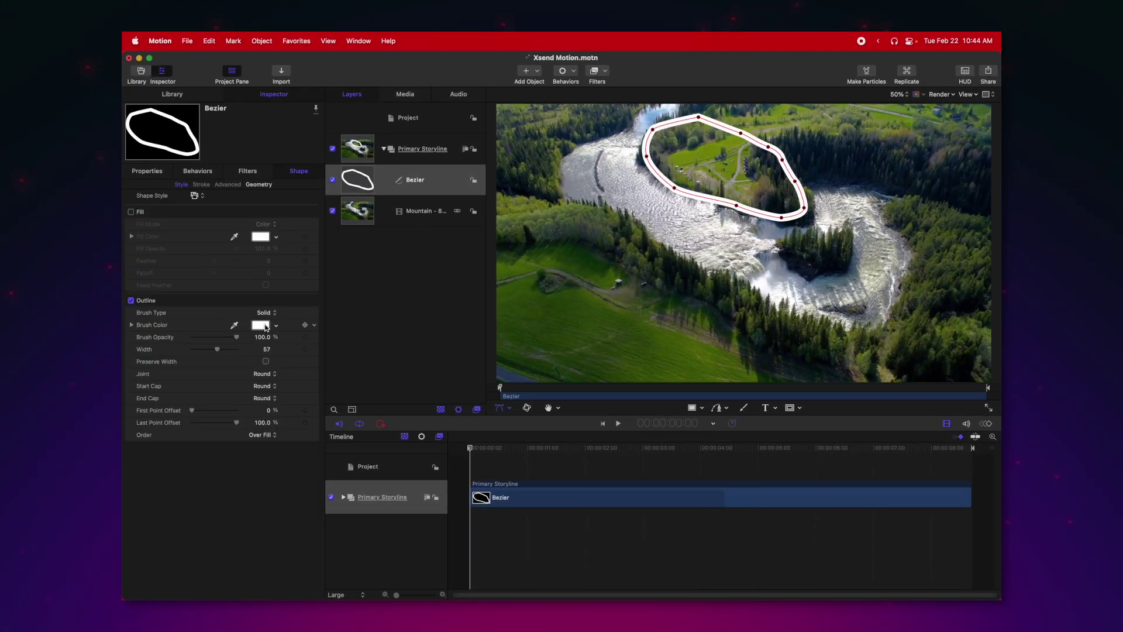
pyautogui.click(260, 326)
pyautogui.click(186, 308)
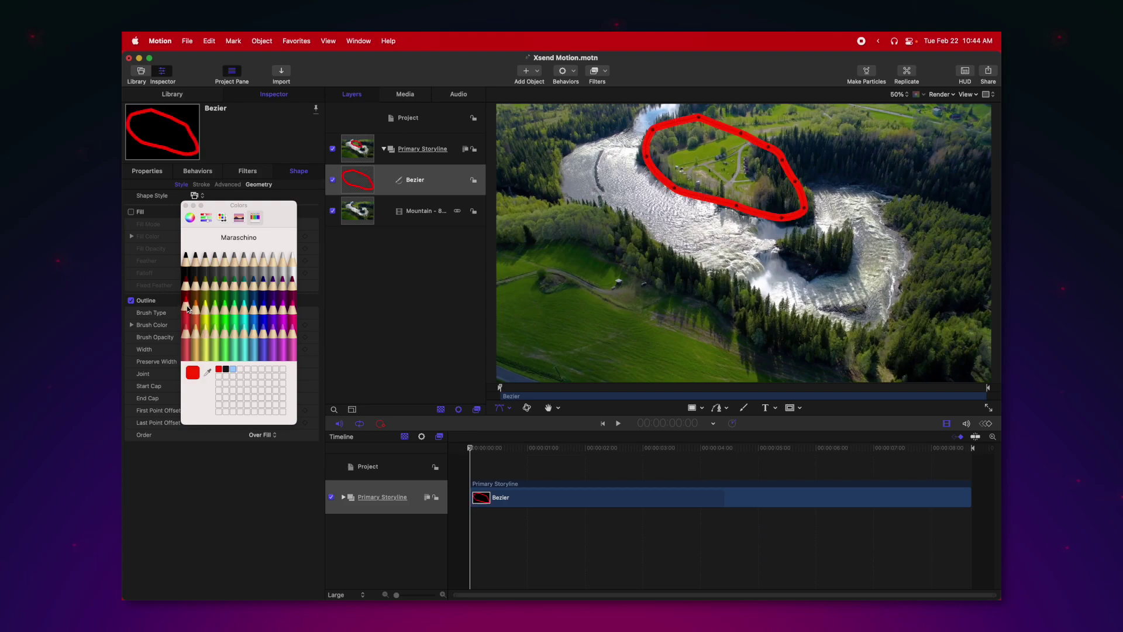
pyautogui.click(186, 206)
pyautogui.moveTo(217, 350); pyautogui.dragTo(220, 338)
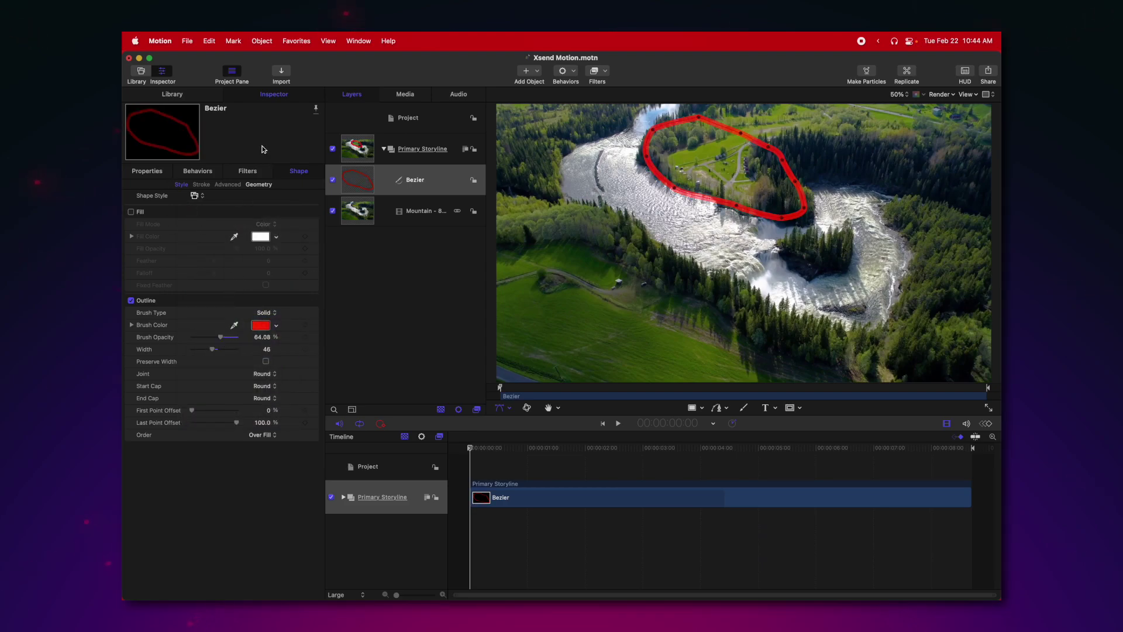
pyautogui.click(250, 184)
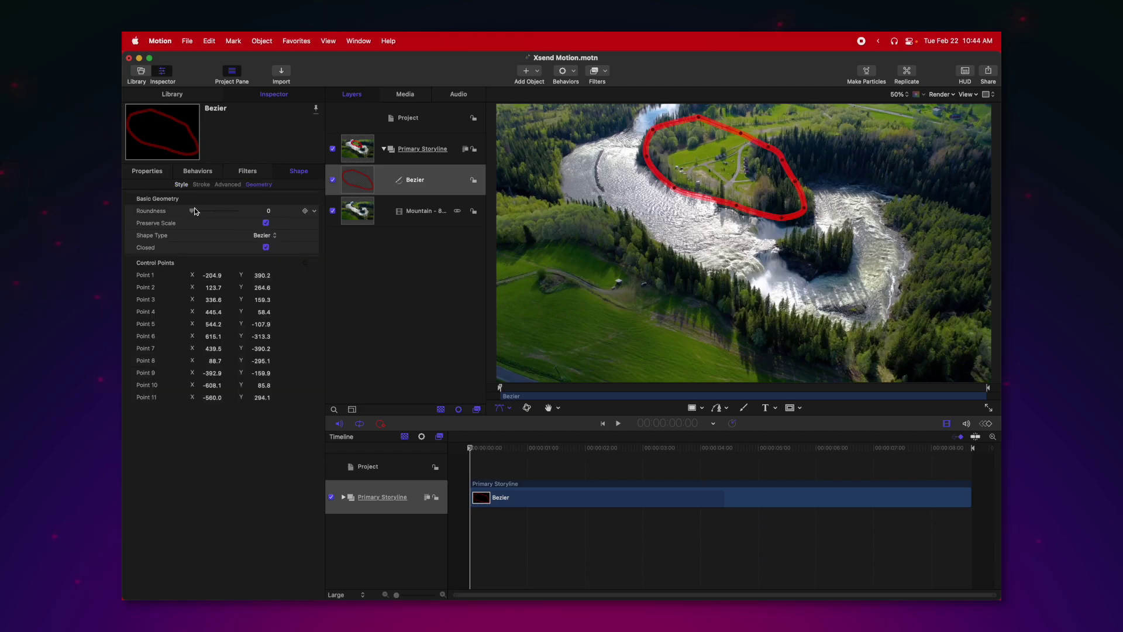
pyautogui.moveTo(195, 210); pyautogui.dragTo(283, 213)
pyautogui.click(127, 173)
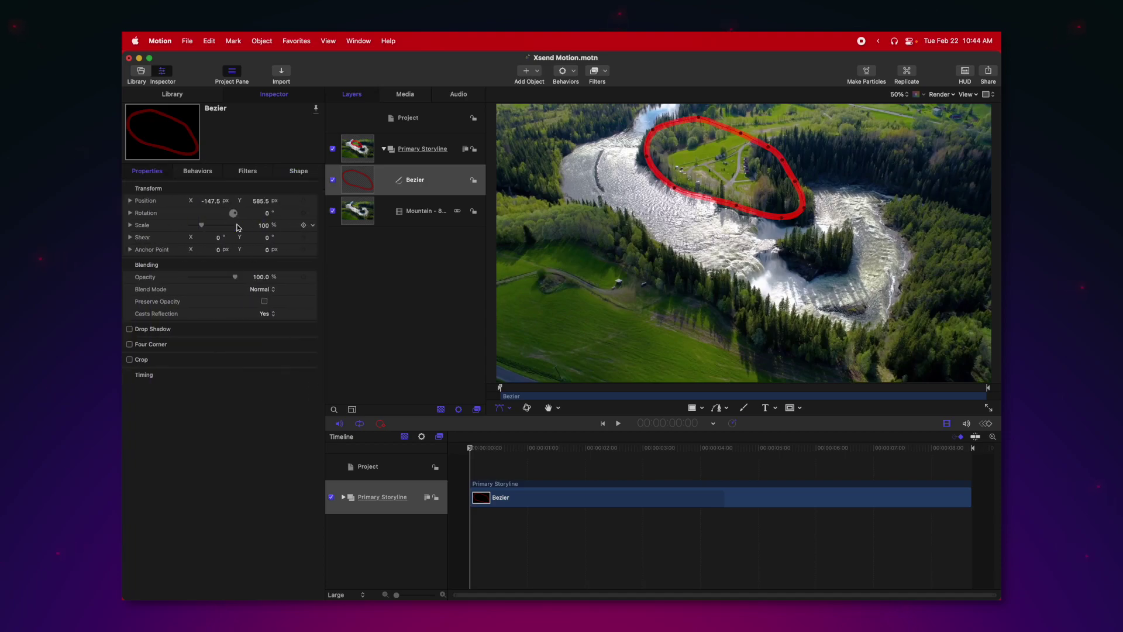
# - Add a Match Move behavior to the outline and fit the tracking region around the property
pyautogui.click(574, 69)
pyautogui.moveTo(587, 120)
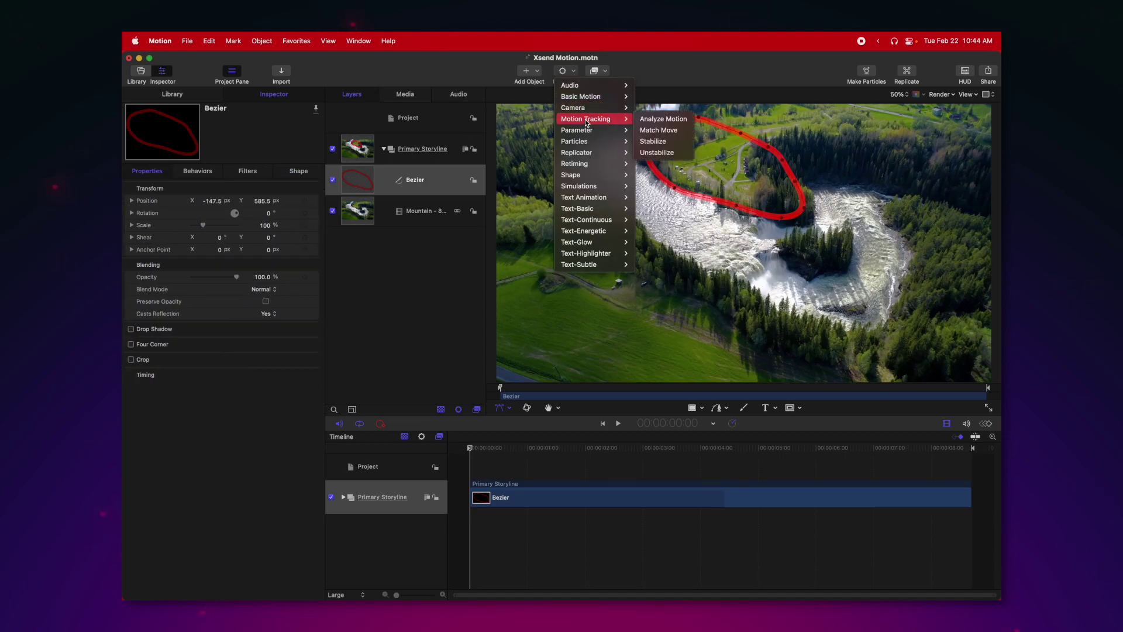
pyautogui.click(646, 134)
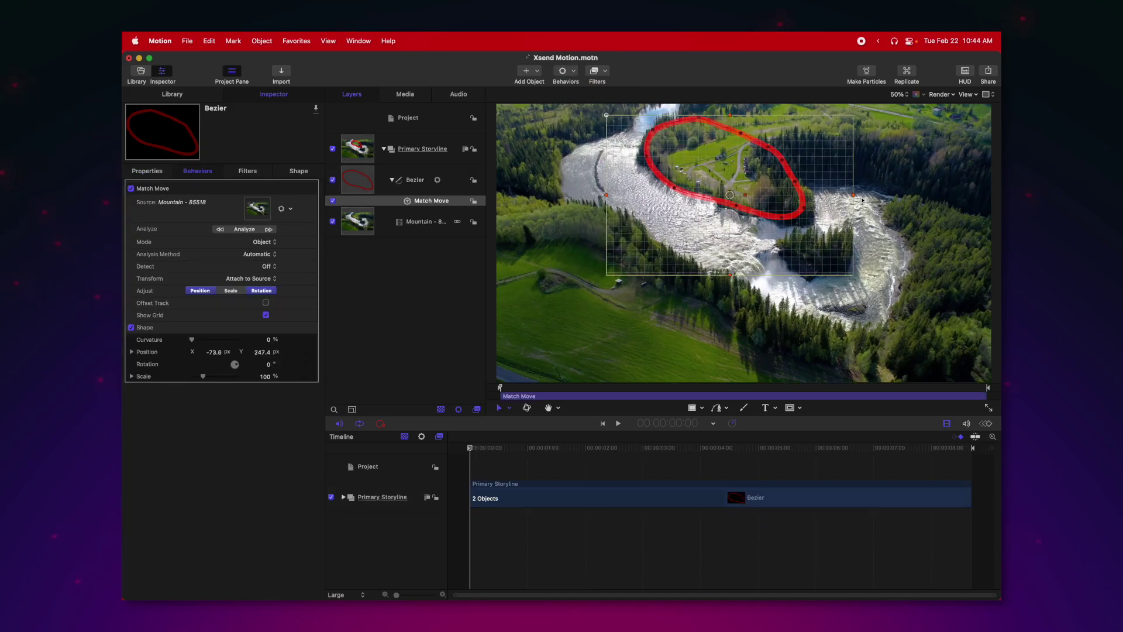
pyautogui.moveTo(853, 199); pyautogui.dragTo(817, 196)
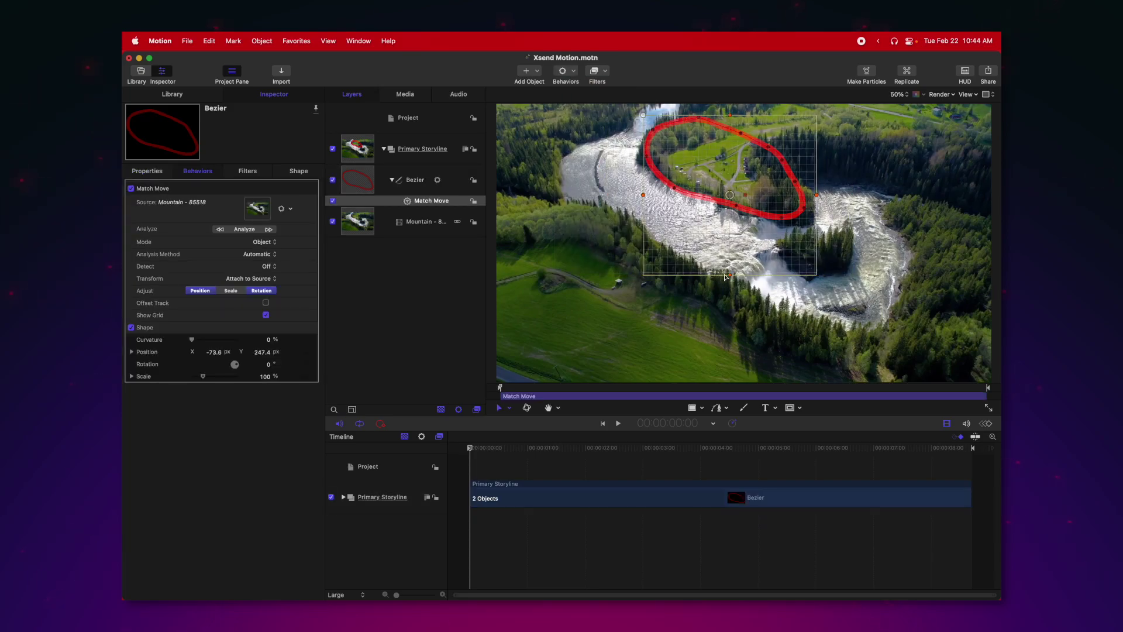
pyautogui.moveTo(726, 276); pyautogui.dragTo(764, 192)
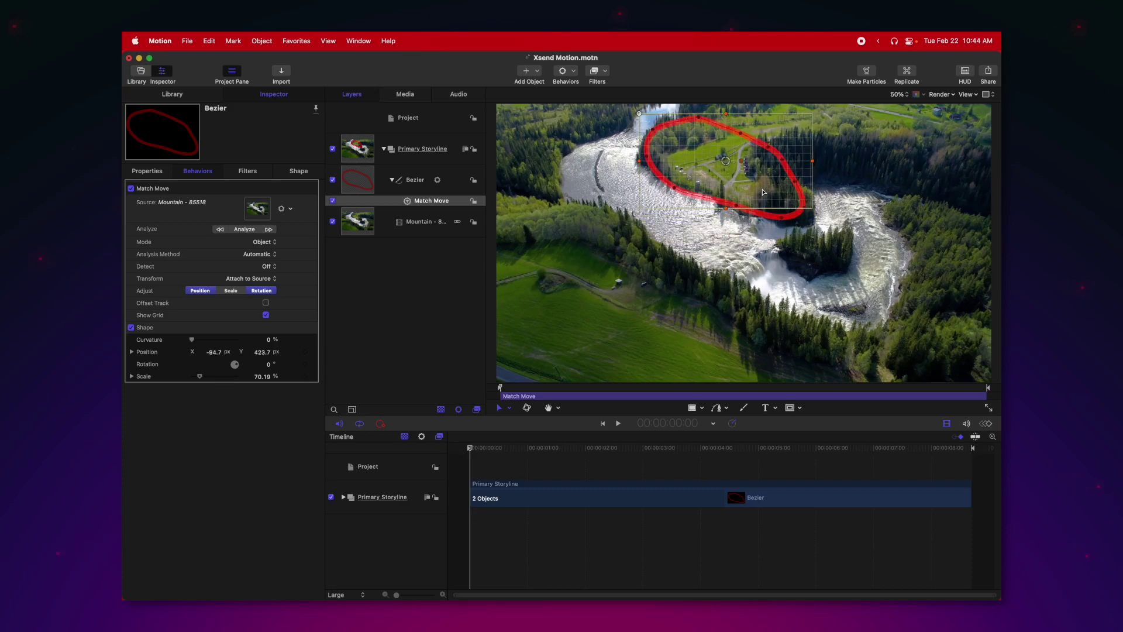
pyautogui.moveTo(639, 116); pyautogui.dragTo(682, 117)
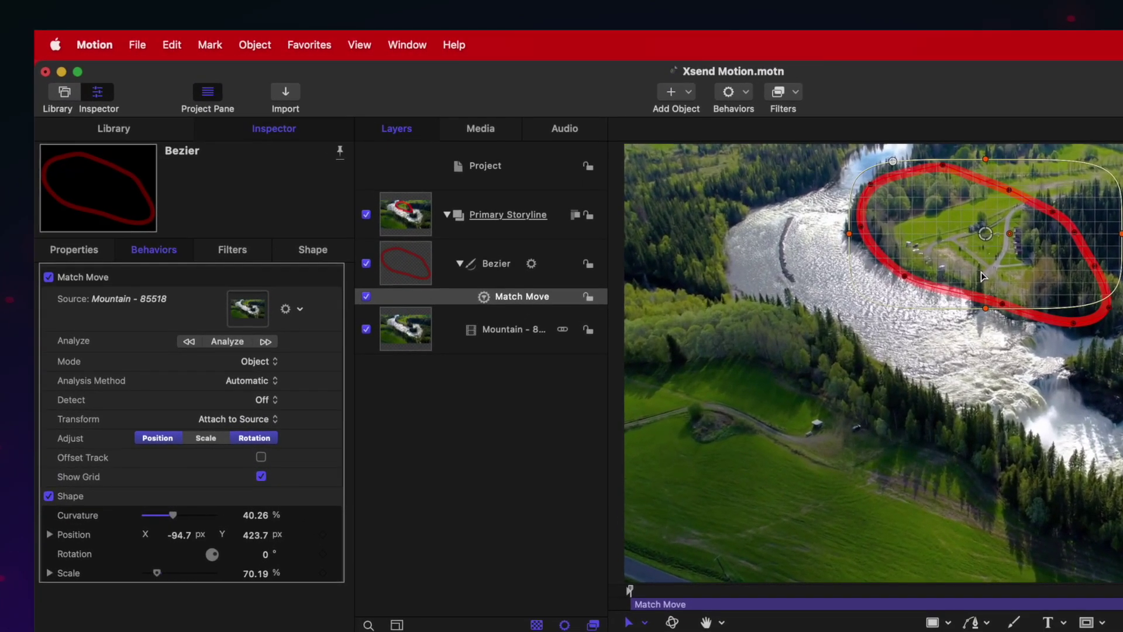
# - Enable Scale tracking, set Transform to Mimic Source, and analyze the footage
pyautogui.click(202, 439)
pyautogui.click(204, 425)
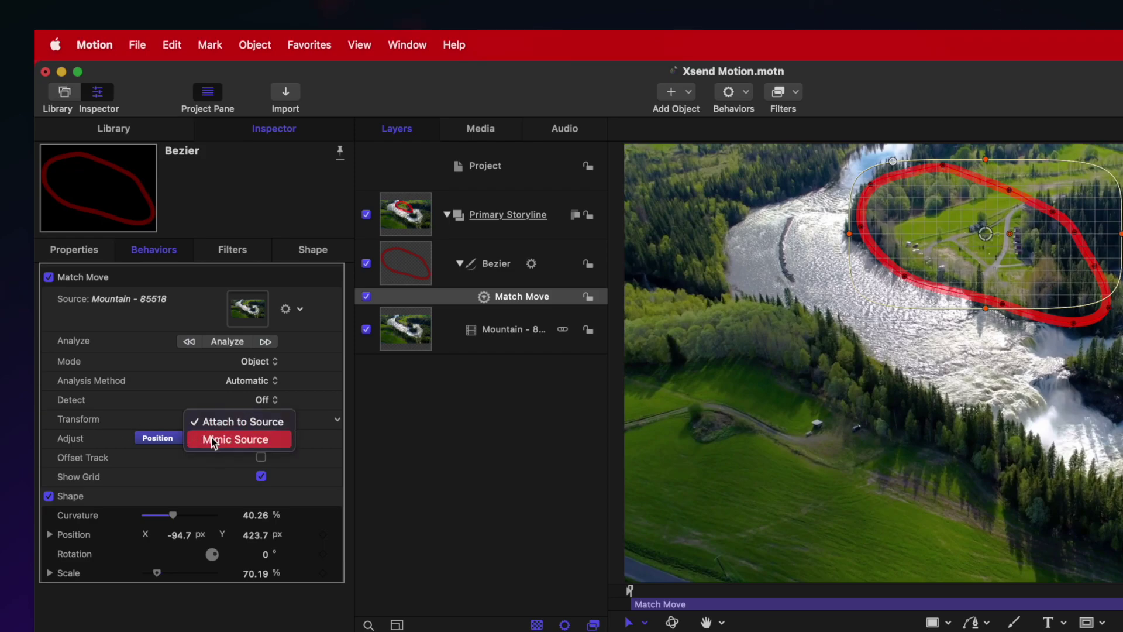
pyautogui.click(214, 439)
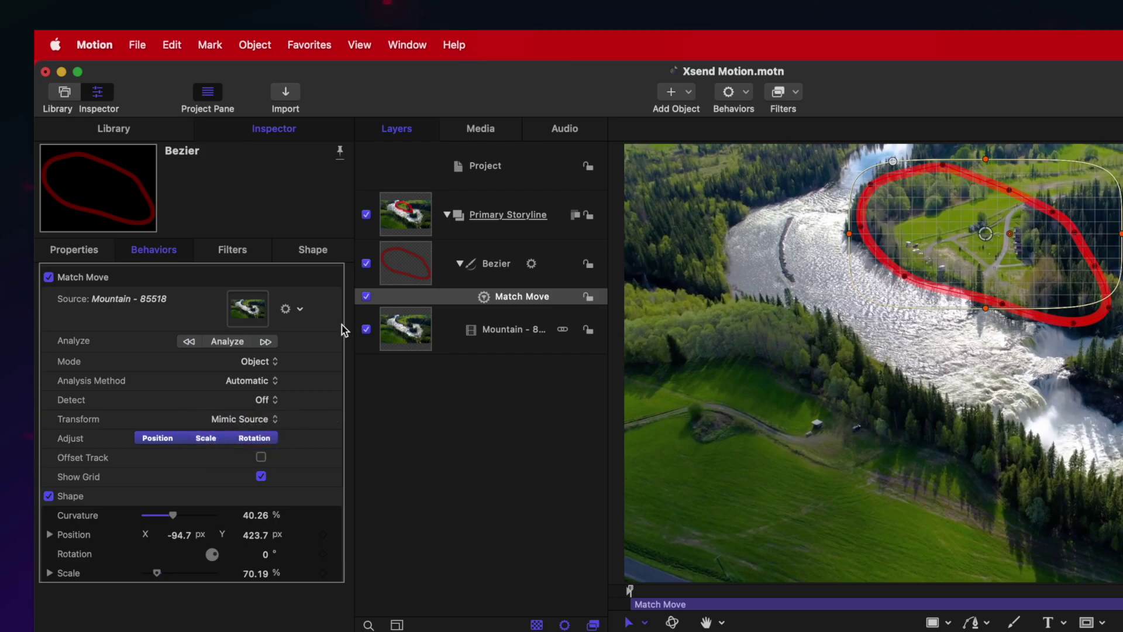
pyautogui.click(235, 341)
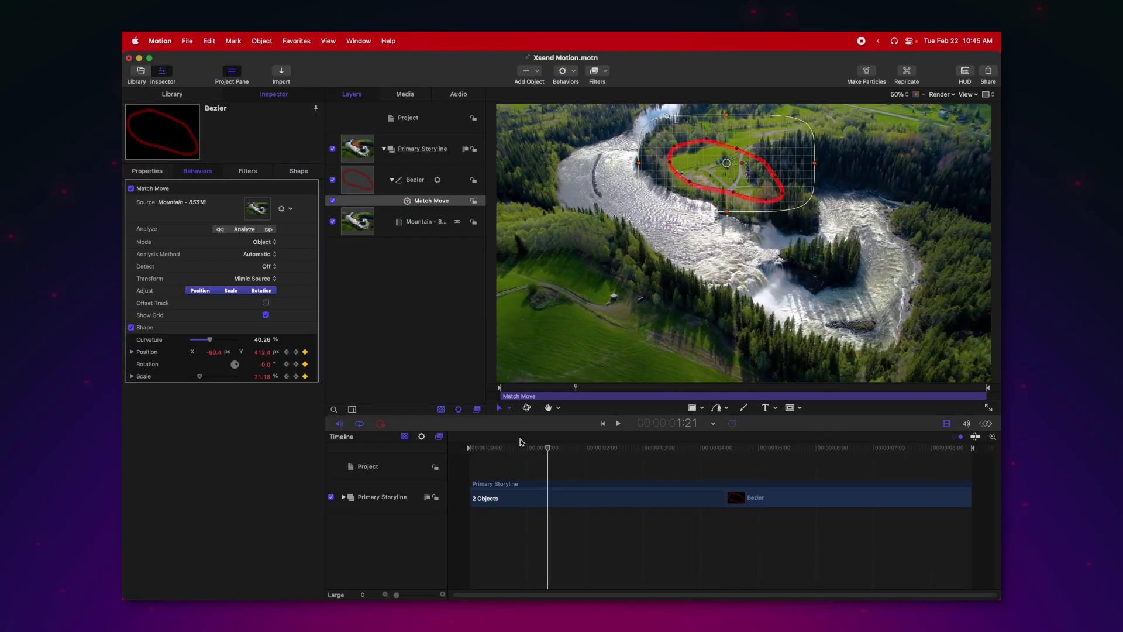
# - Scale the Bezier outline layer from 100% to 150%
pyautogui.moveTo(522, 443); pyautogui.dragTo(498, 446)
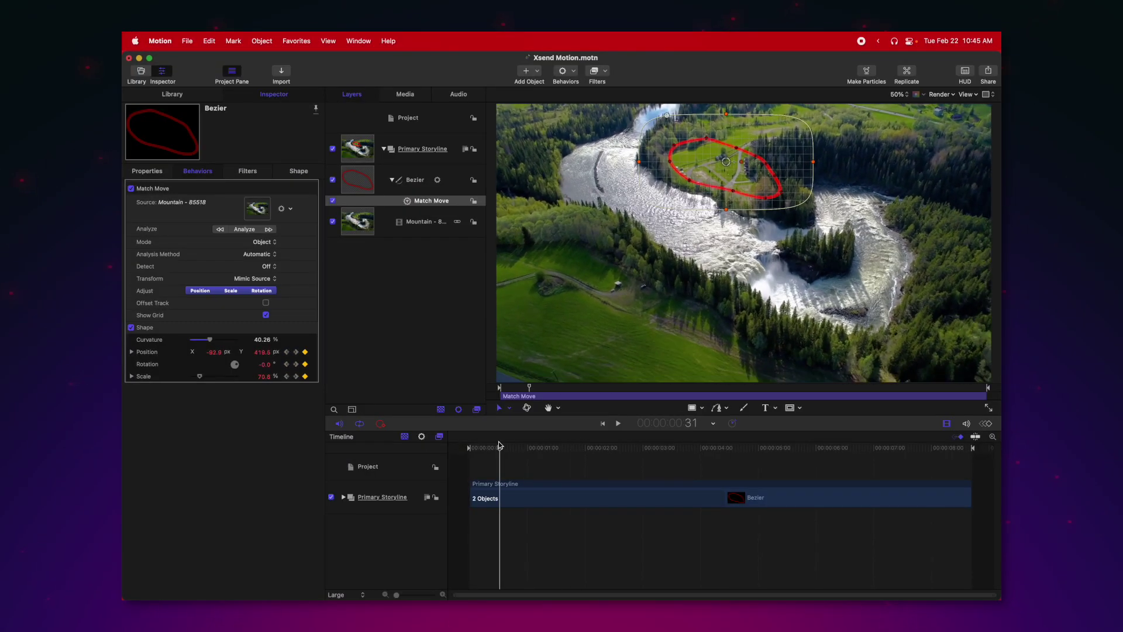
pyautogui.click(239, 283)
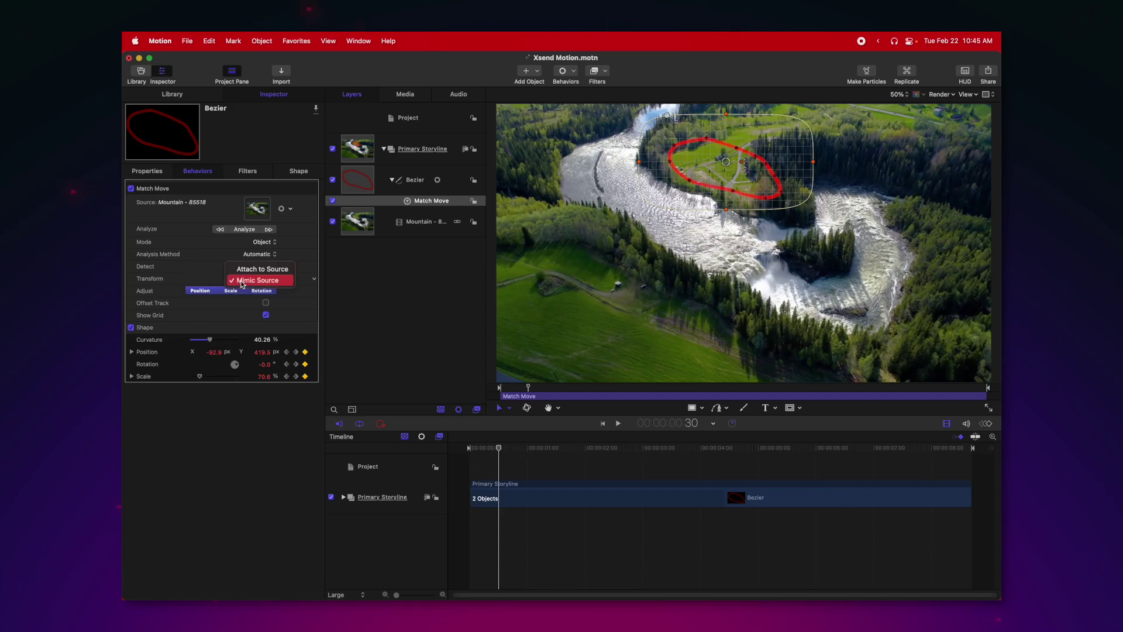
pyautogui.click(219, 282)
pyautogui.click(415, 184)
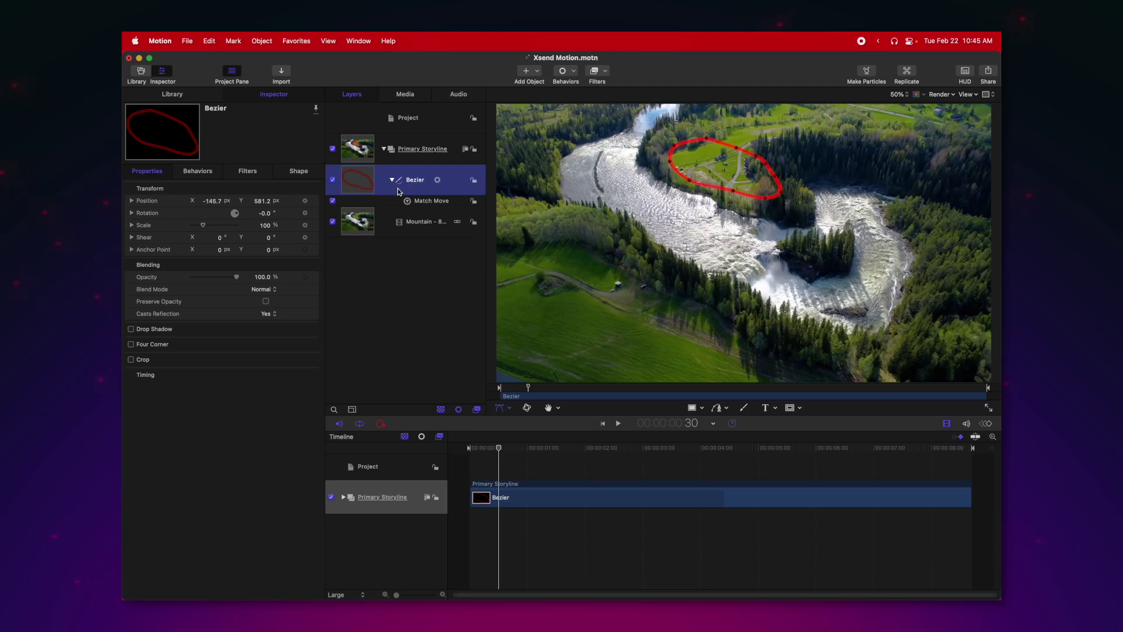
pyautogui.moveTo(264, 229); pyautogui.dragTo(265, 226)
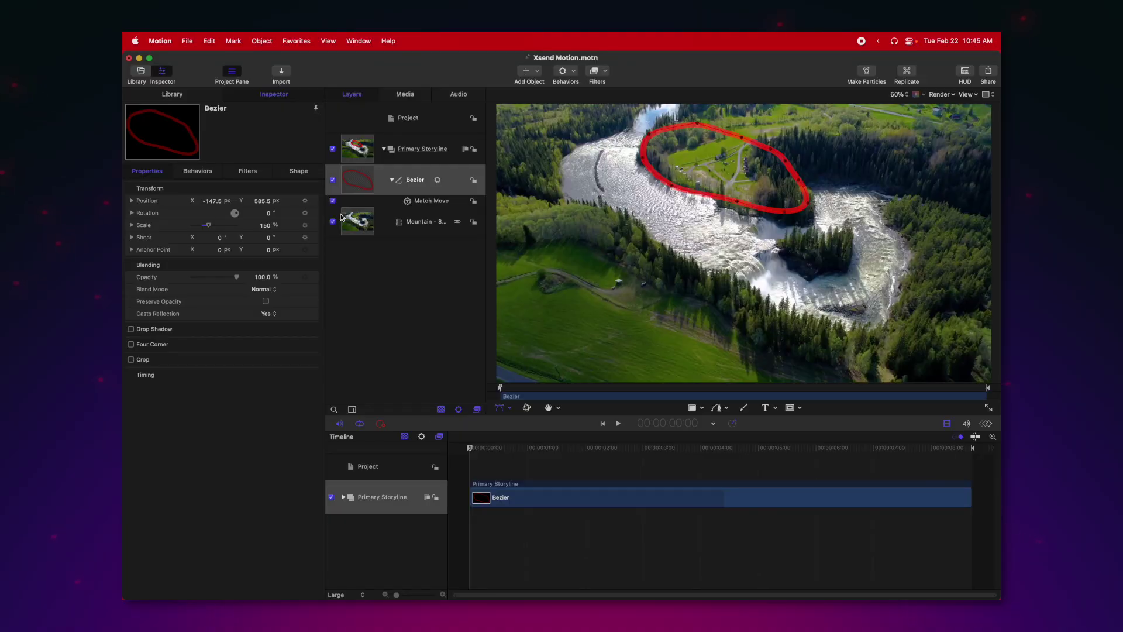
# - Keyframe Last Point Offset from 0% at frame 0 to 100% about one second in
pyautogui.click(312, 175)
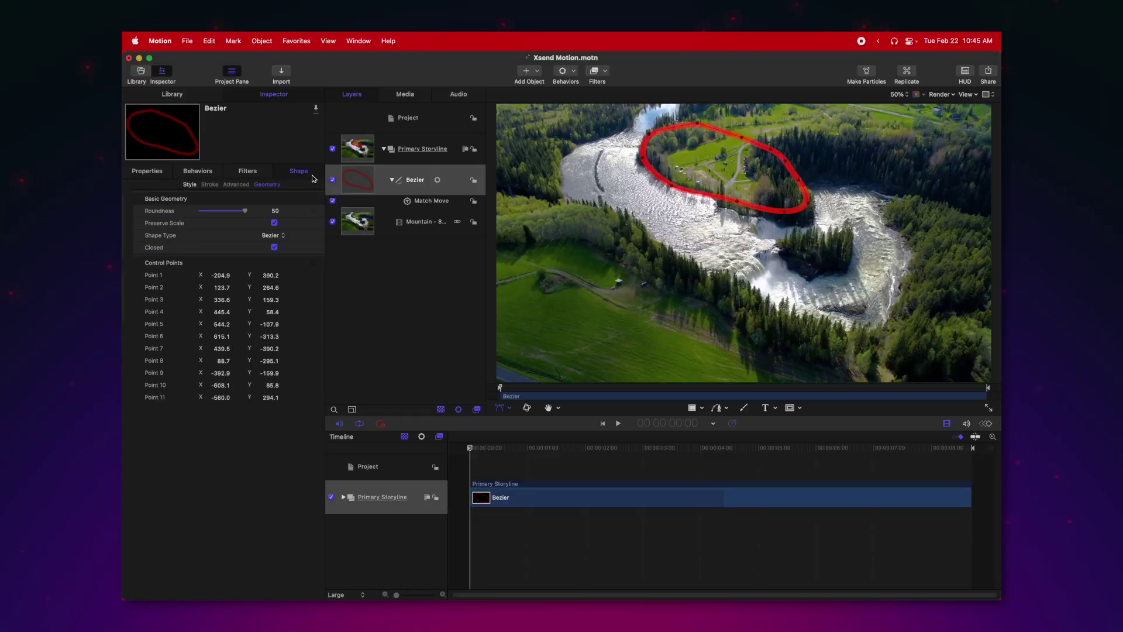
pyautogui.click(179, 185)
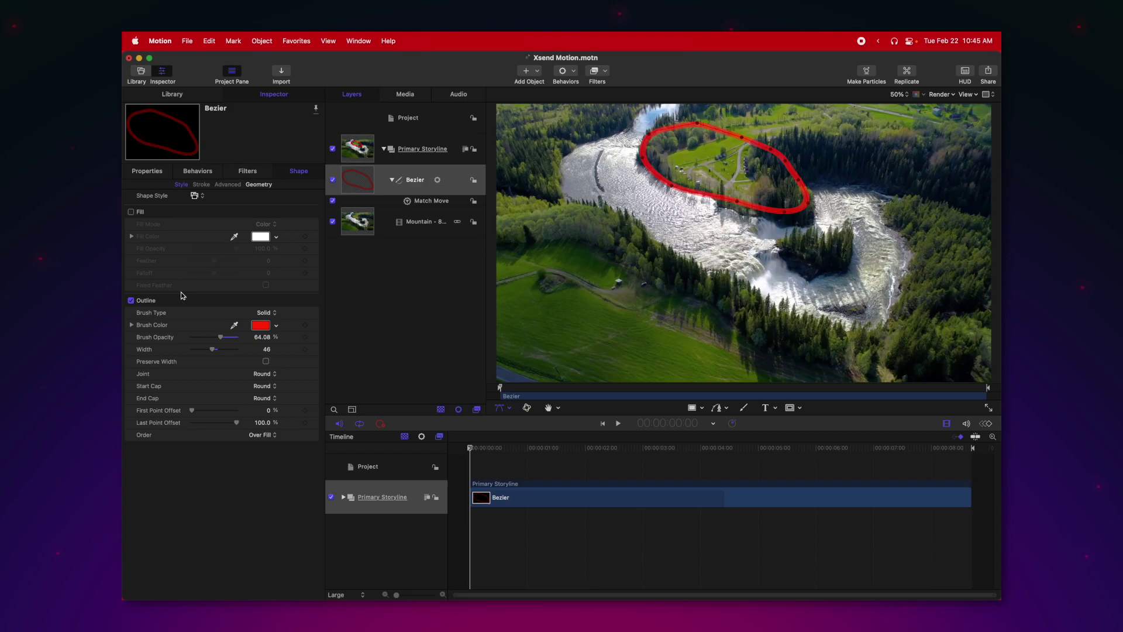
pyautogui.moveTo(220, 425); pyautogui.dragTo(130, 426)
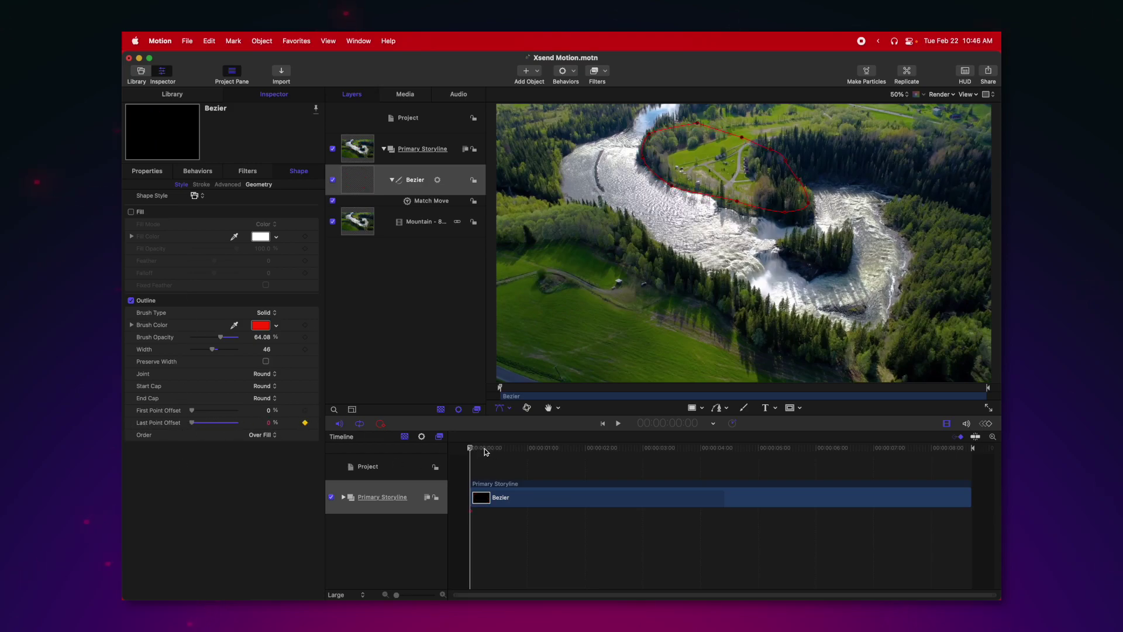
pyautogui.moveTo(484, 451); pyautogui.dragTo(525, 451)
pyautogui.moveTo(197, 425); pyautogui.dragTo(319, 438)
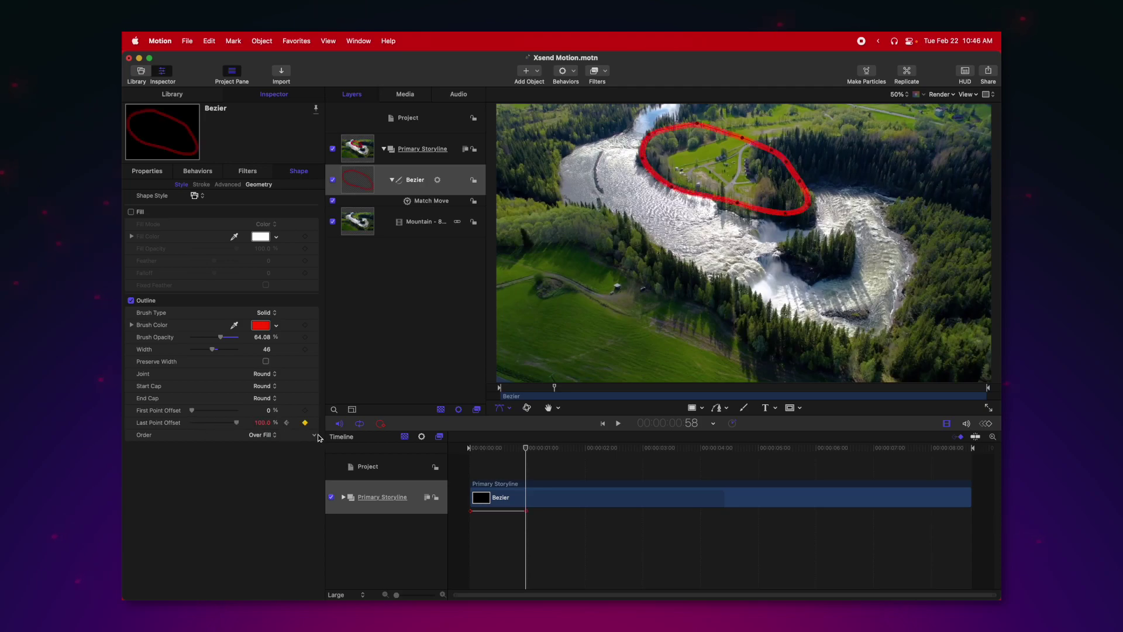
# - Play back the outline's draw-on animation, then stop playback
pyautogui.press('space')
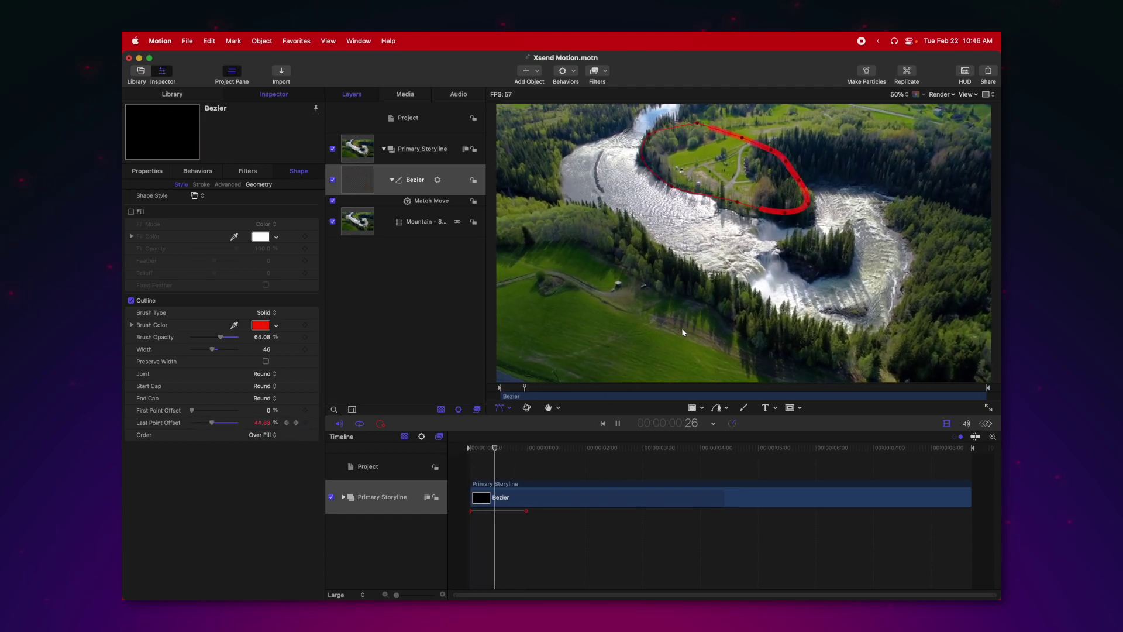
pyautogui.press('super+shift+a')
pyautogui.press('space')
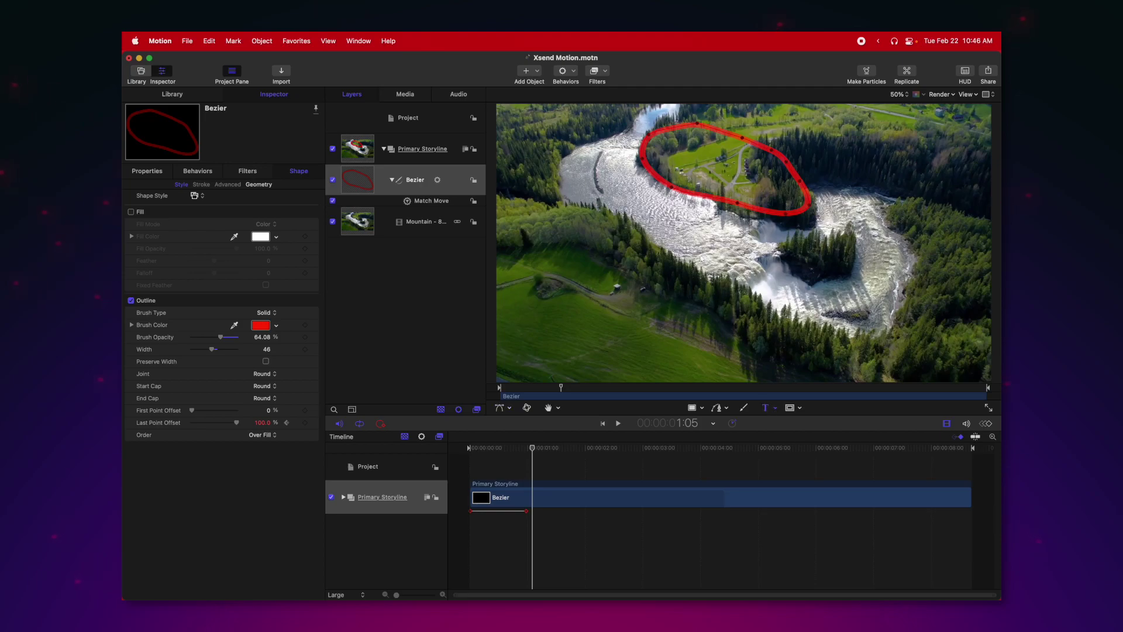
# - Add a 'Your Future Home!' text layer with a red Maraschino face and drop shadow
pyautogui.click(751, 361)
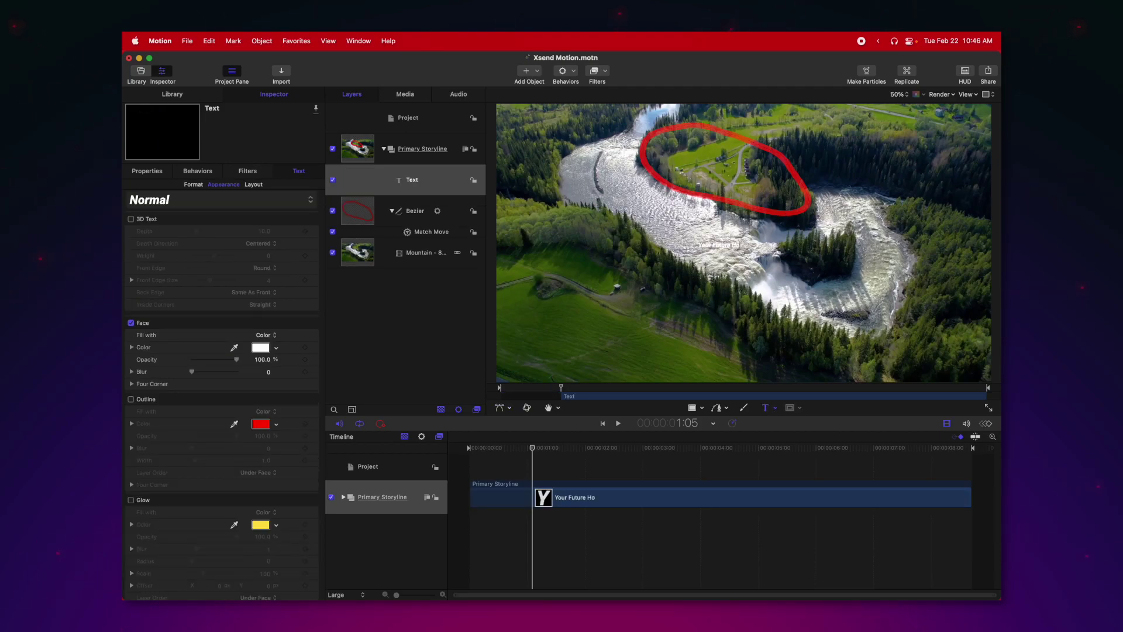
pyautogui.click(262, 348)
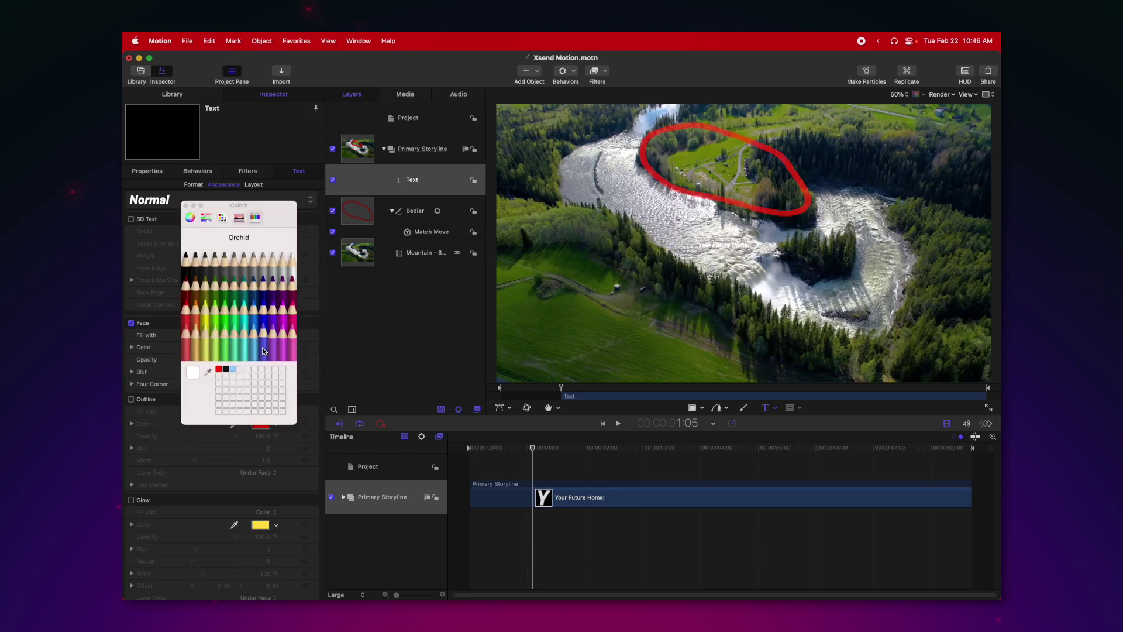
pyautogui.click(189, 310)
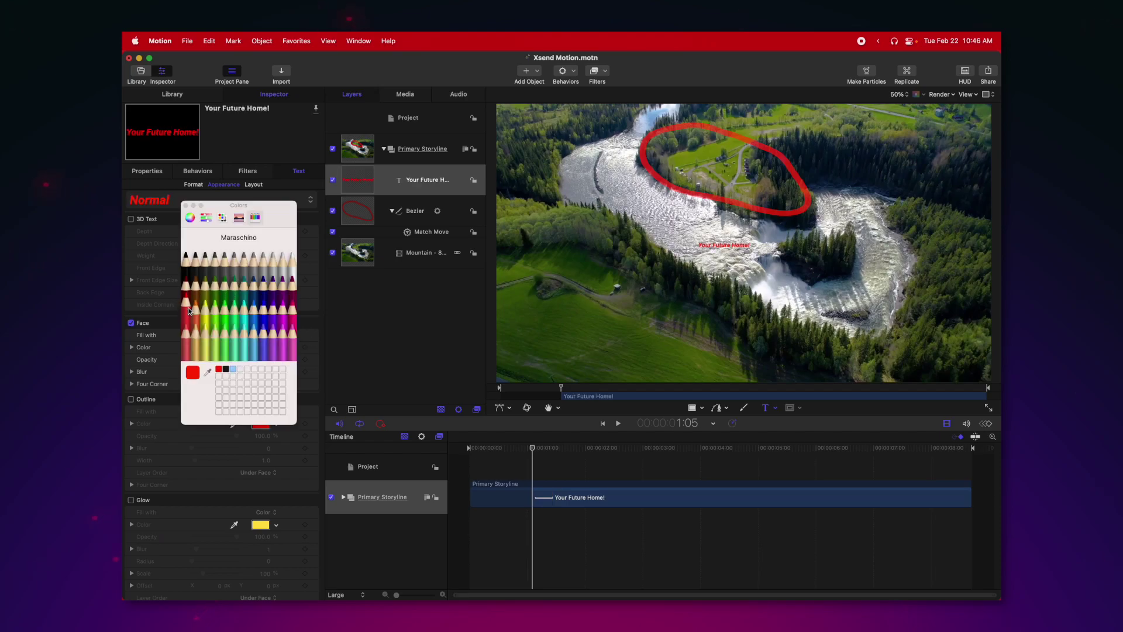
pyautogui.click(187, 206)
pyautogui.scroll(-5, 143, 494)
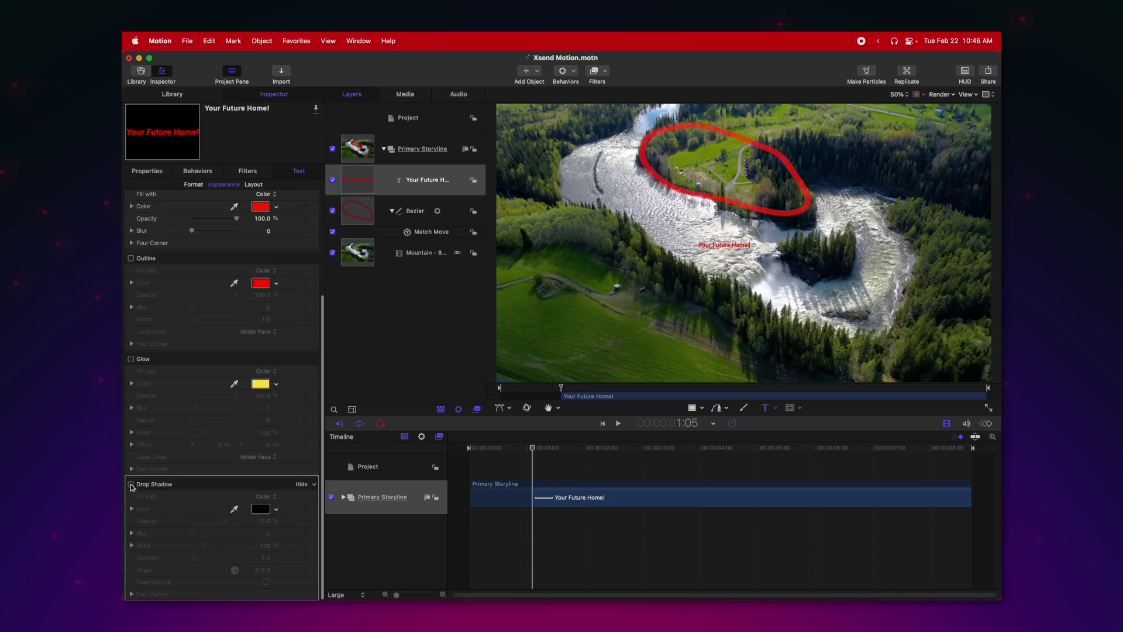
pyautogui.click(131, 485)
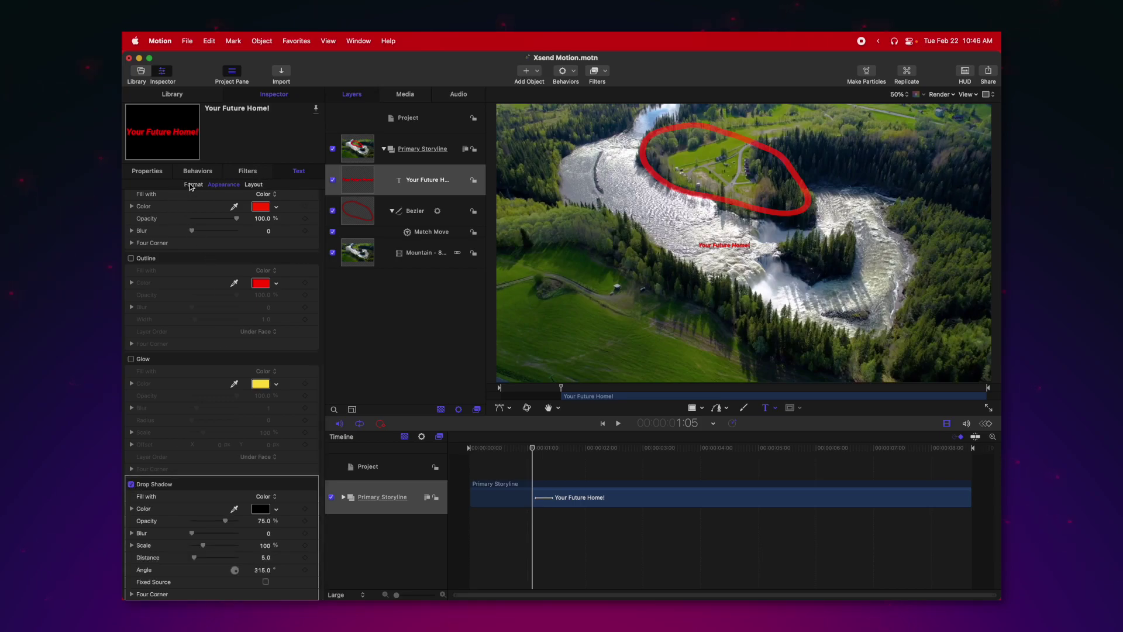
# - Set the title size to 166 and move it left of the outlined property
pyautogui.click(192, 185)
pyautogui.moveTo(265, 259); pyautogui.dragTo(311, 258)
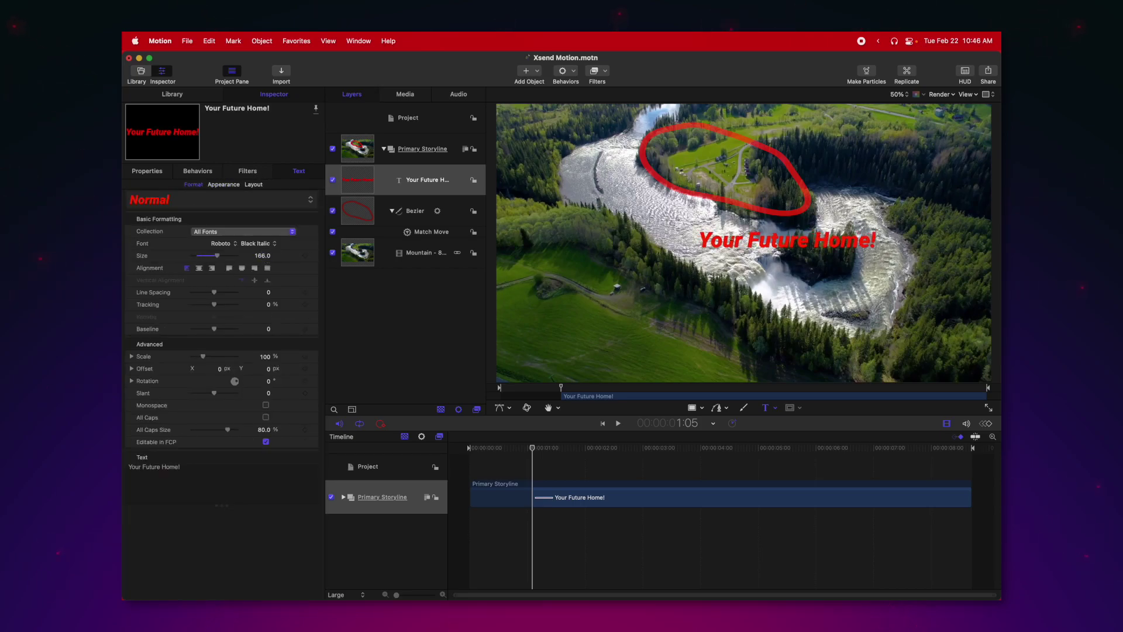
pyautogui.click(147, 171)
pyautogui.moveTo(739, 245); pyautogui.dragTo(600, 240)
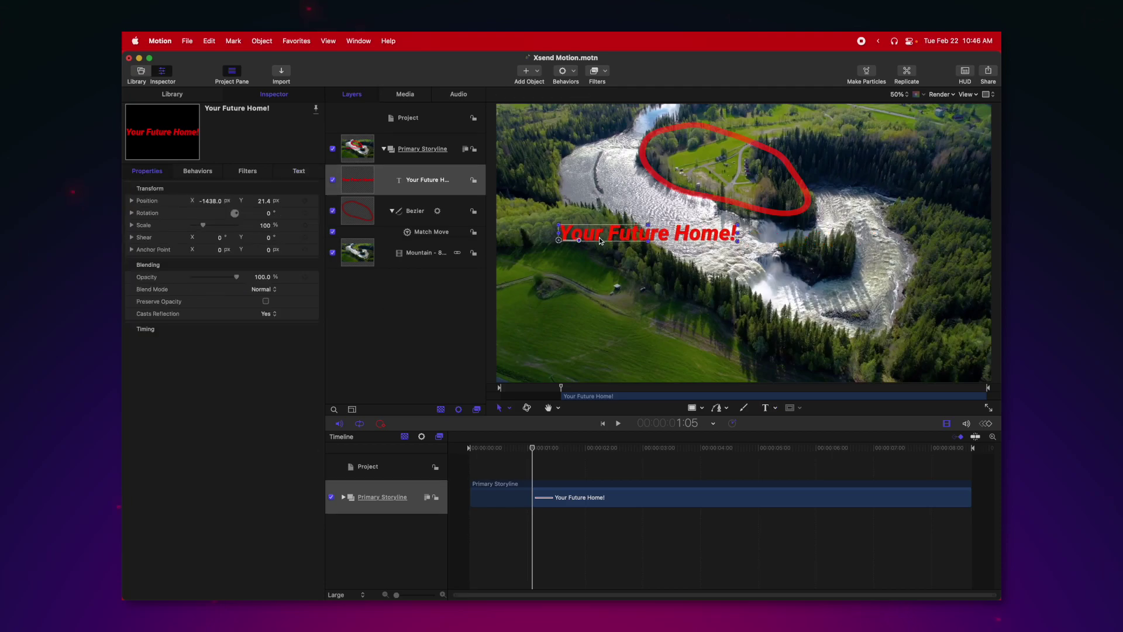
# - Copy the Match Move behavior onto the title layer and scrub to verify the tracking
pyautogui.press('Home')
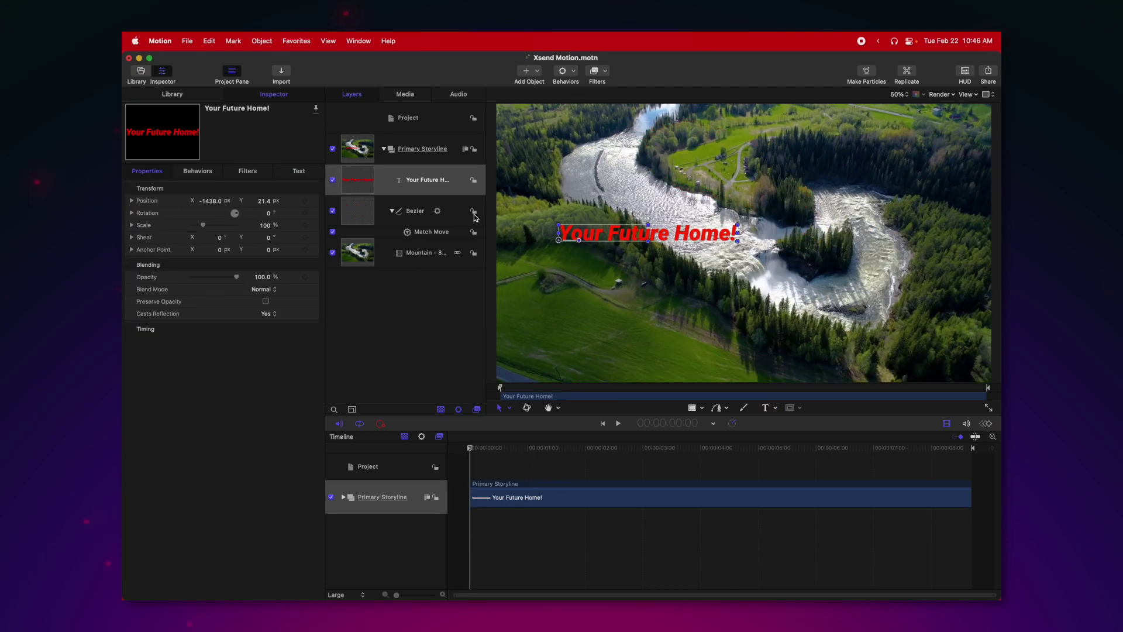
pyautogui.moveTo(445, 232); pyautogui.dragTo(425, 186)
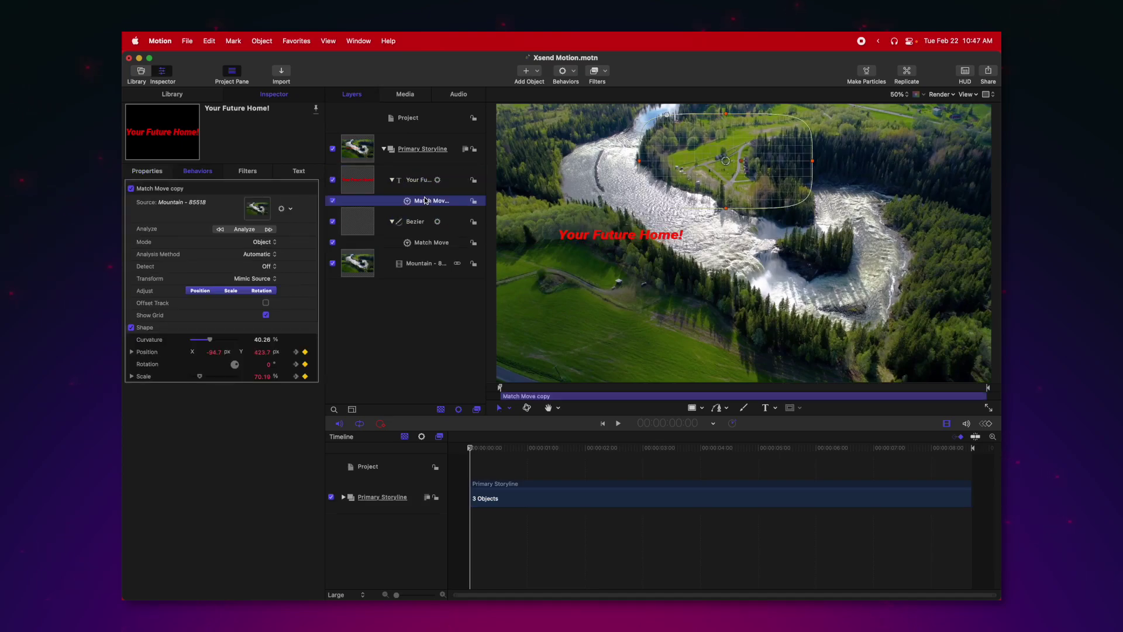
pyautogui.moveTo(775, 446)
pyautogui.mouseDown()
pyautogui.moveTo(468, 443)
pyautogui.moveTo(627, 443)
pyautogui.moveTo(511, 443)
pyautogui.mouseUp()
# - Move the title's anchor point inside the red outline using the Anchor Point tool
pyautogui.click(510, 409)
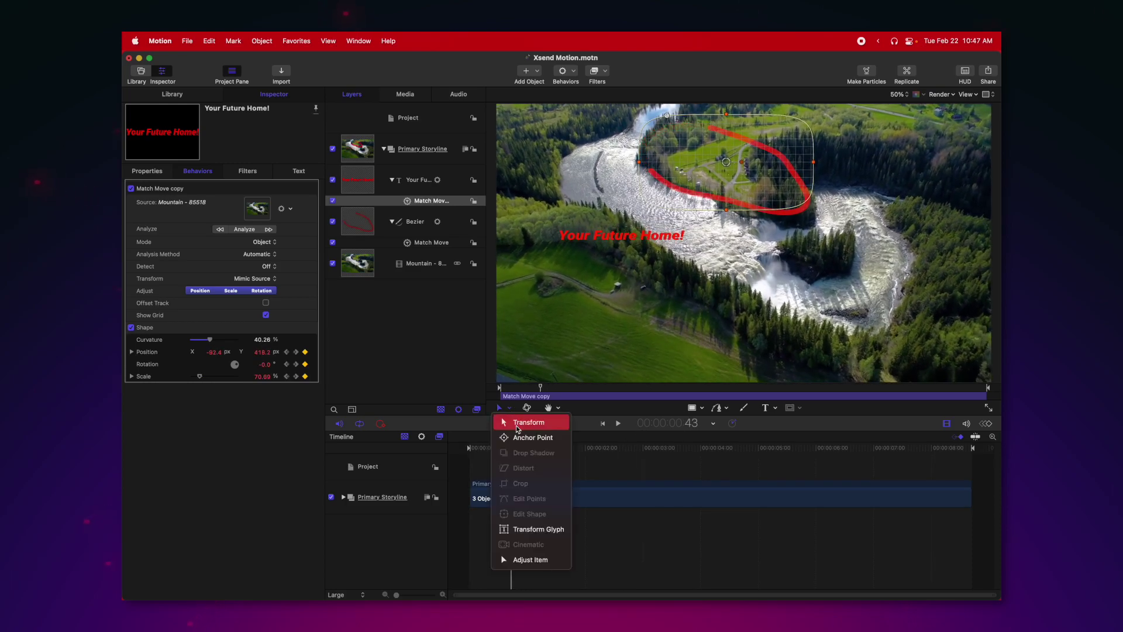
pyautogui.click(526, 436)
pyautogui.moveTo(556, 246); pyautogui.dragTo(729, 174)
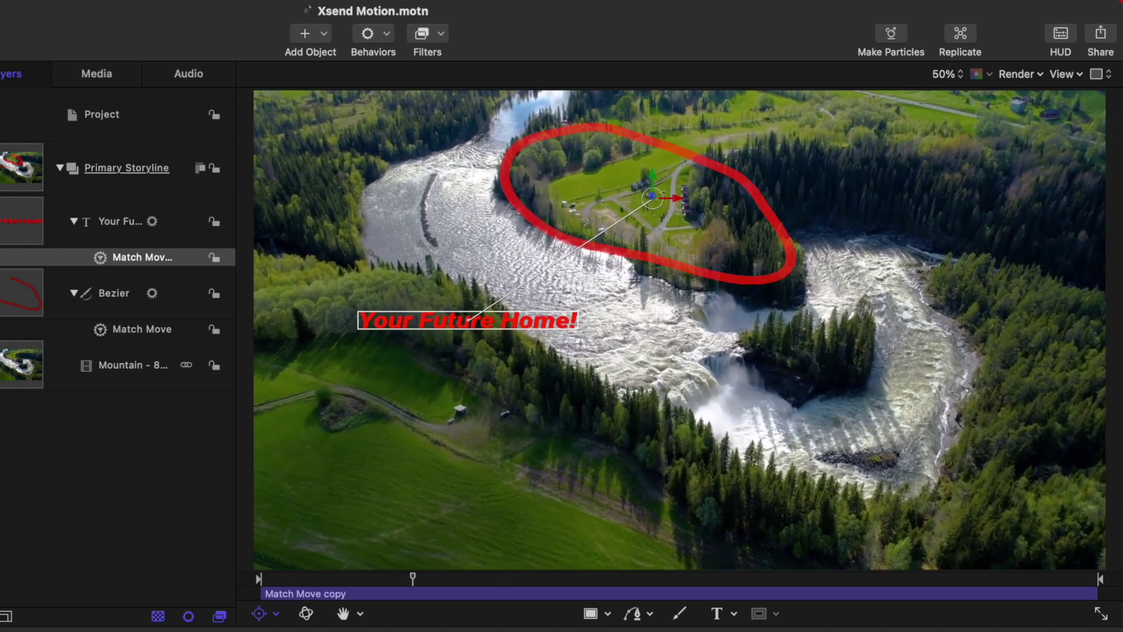
pyautogui.click(511, 502)
# - Apply the Text-Energetic Gather In behaviour to the 'Your Future Home!' title and play it back
pyautogui.click(145, 350)
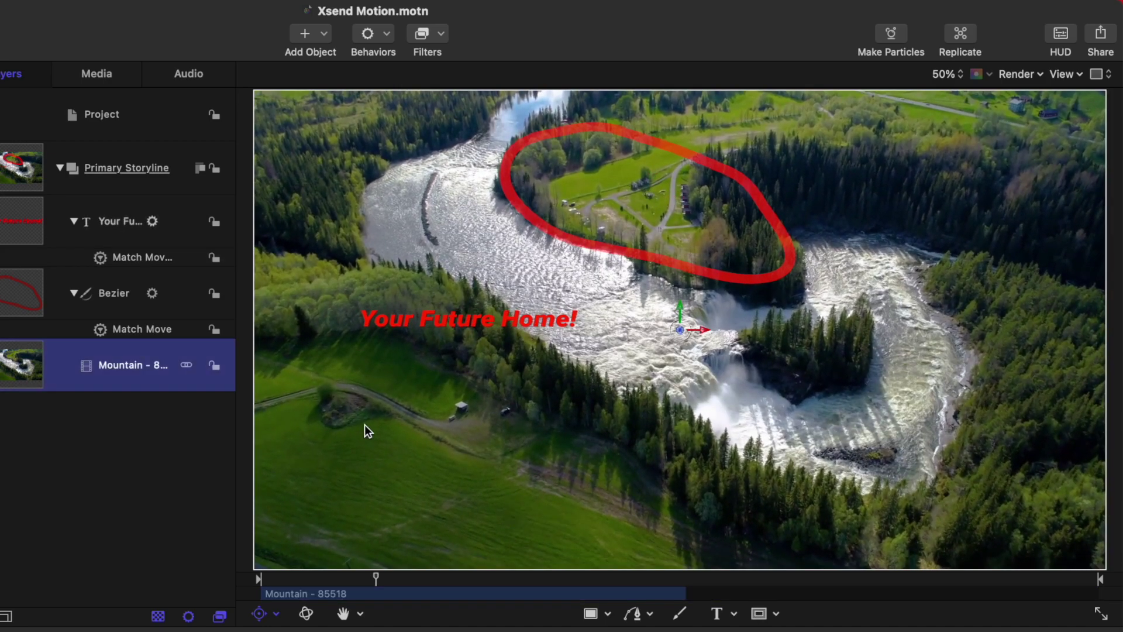
pyautogui.click(137, 206)
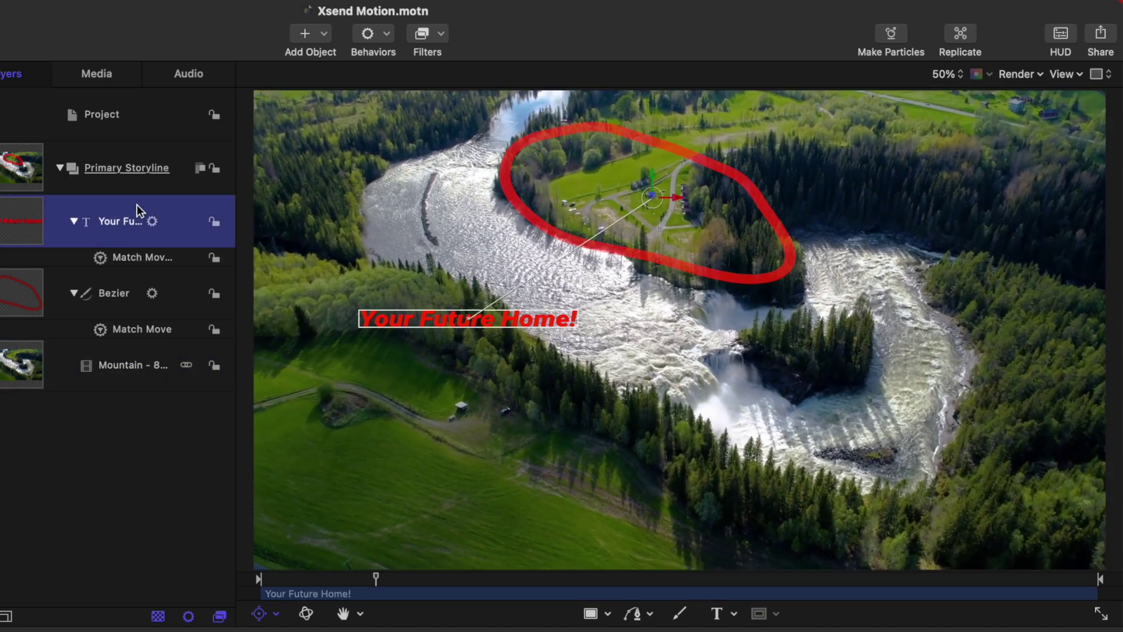
pyautogui.click(368, 34)
pyautogui.moveTo(468, 296)
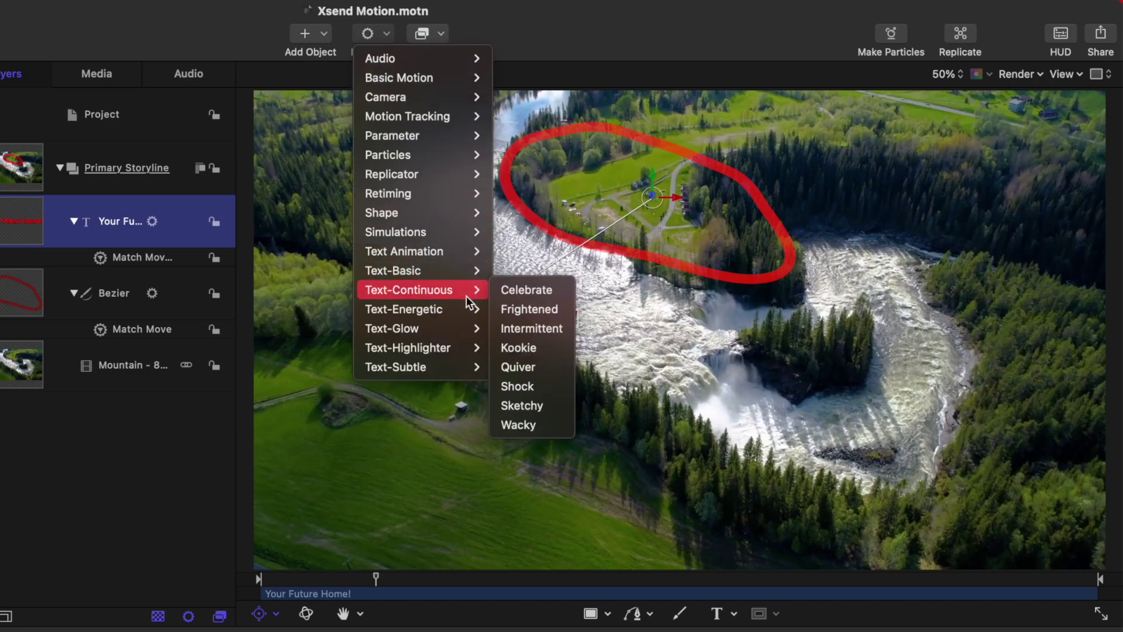
pyautogui.moveTo(454, 316)
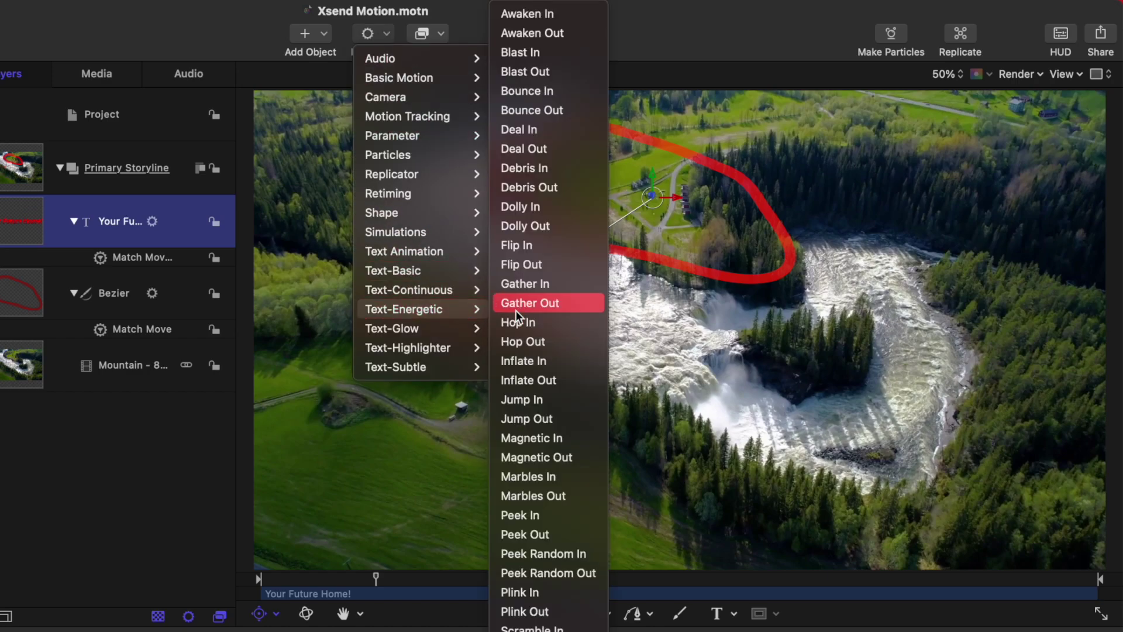
pyautogui.click(526, 288)
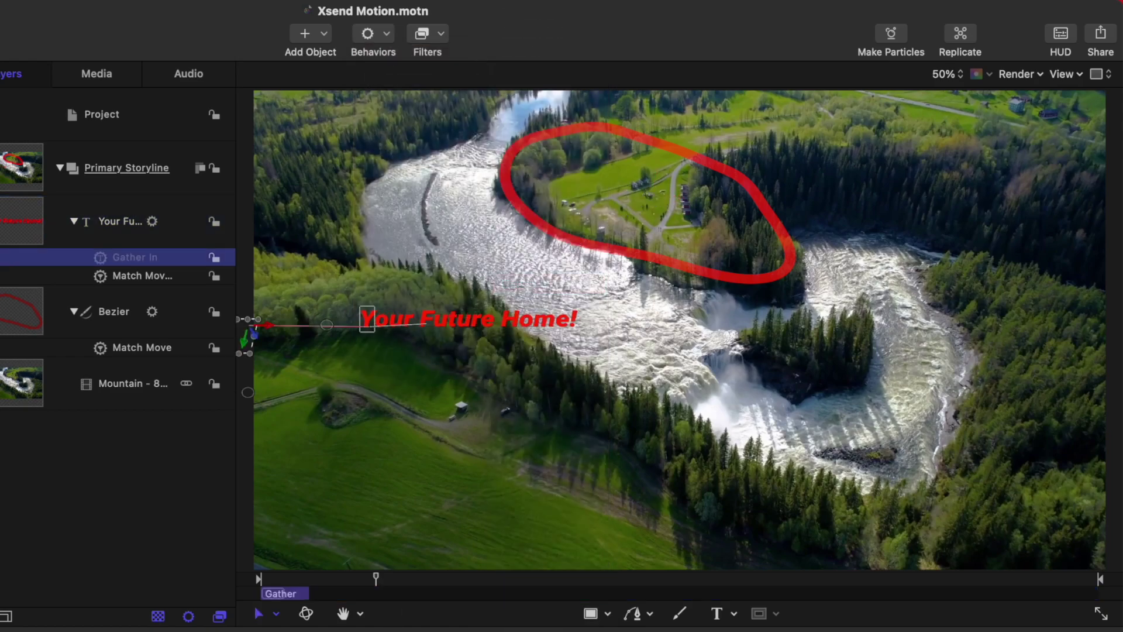
pyautogui.press('space')
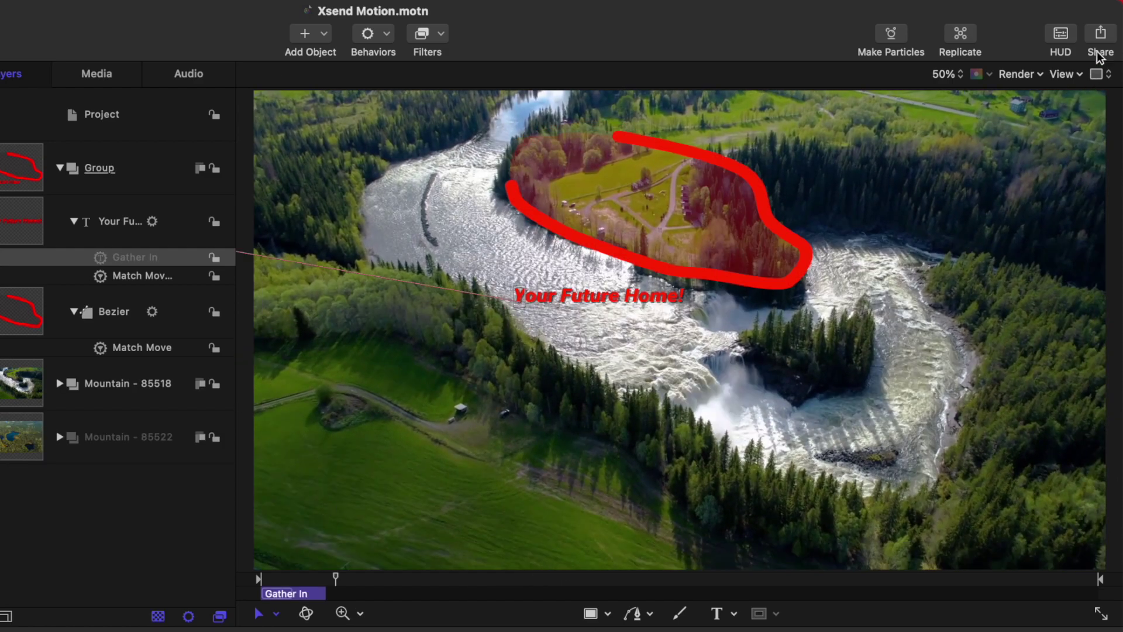
# - Open Export Movie from Share and view its H.264 3840 x 2160 settings
pyautogui.click(1099, 55)
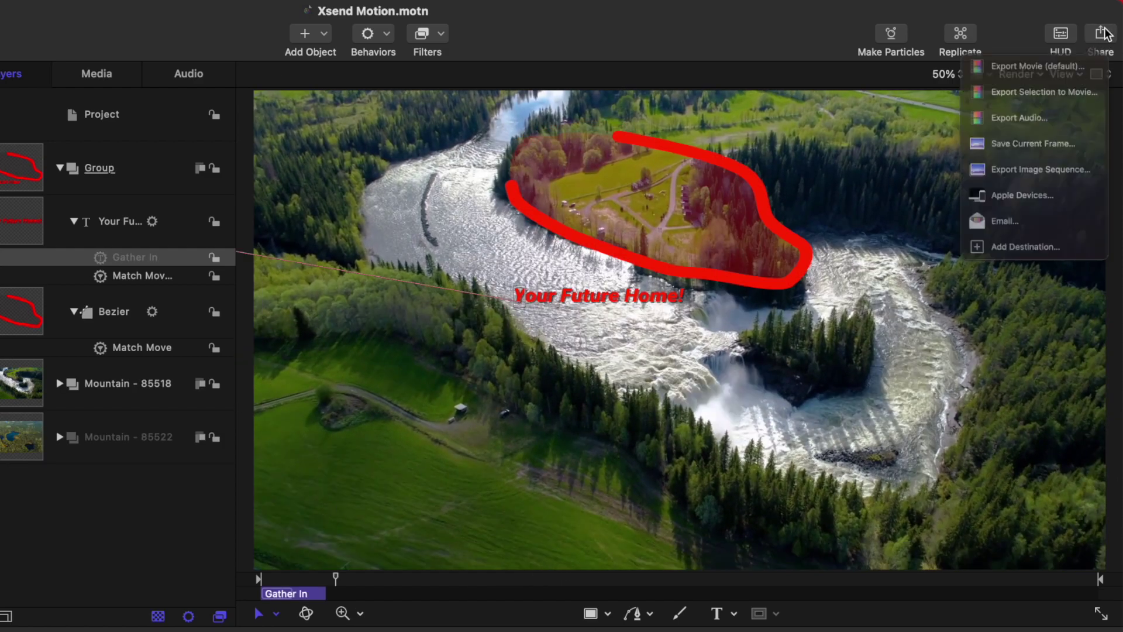
pyautogui.click(1012, 88)
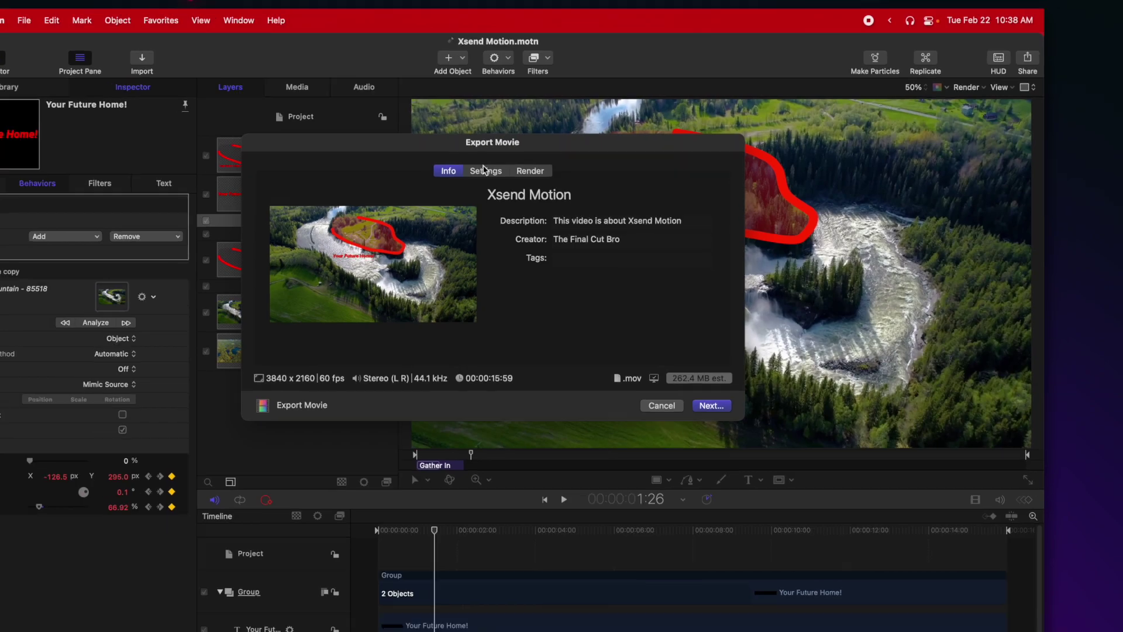
pyautogui.click(355, 189)
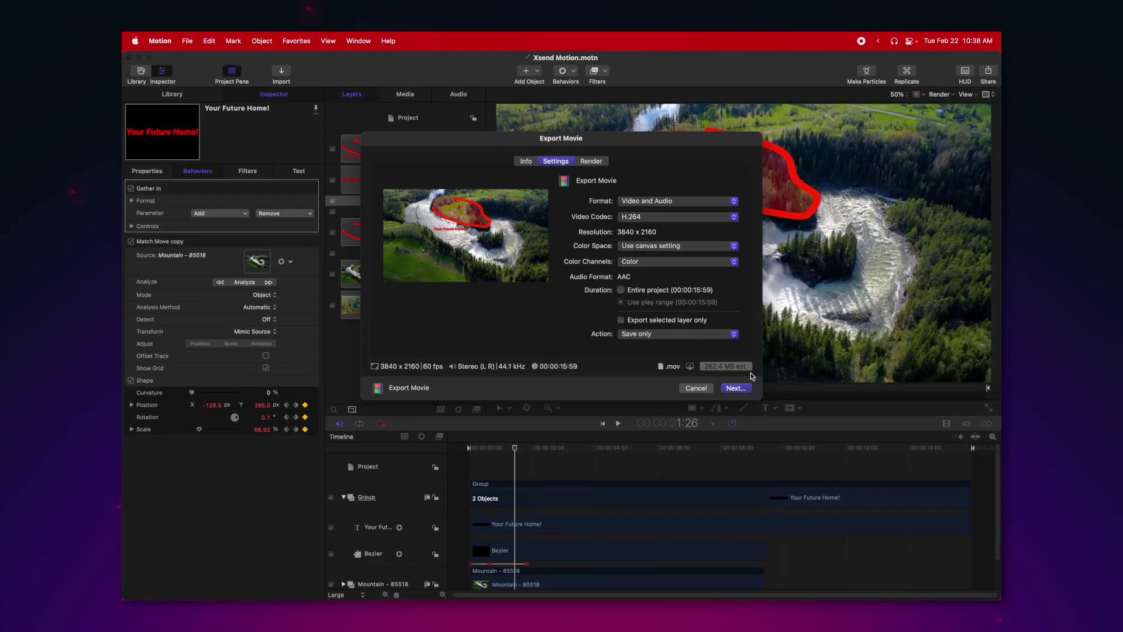
# - Cancel the Export Movie dialog without exporting
pyautogui.click(696, 388)
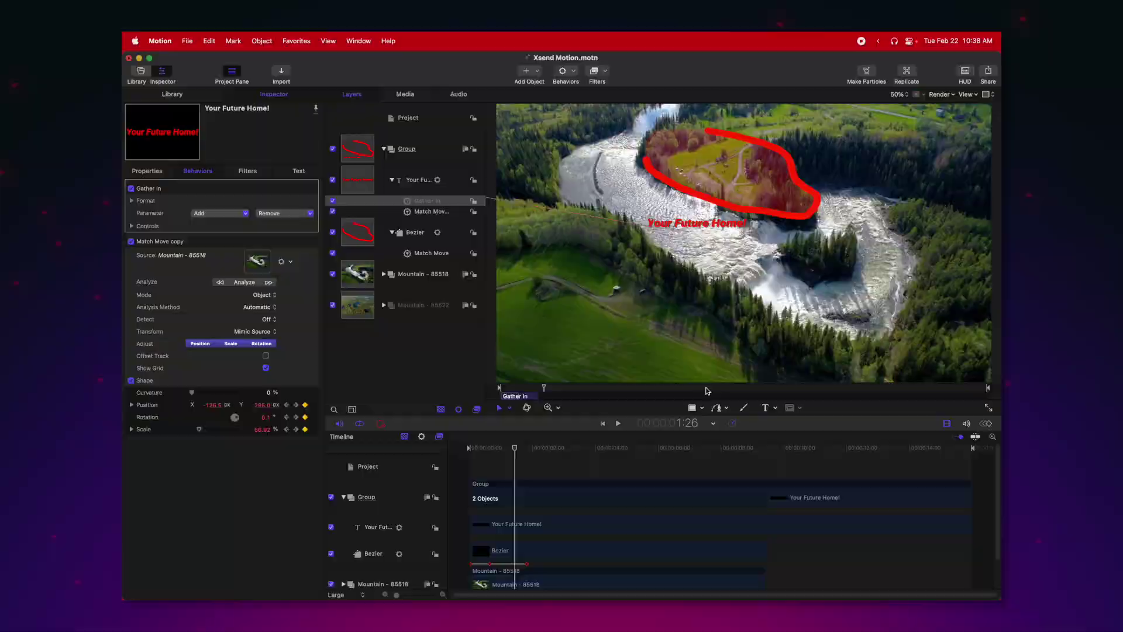